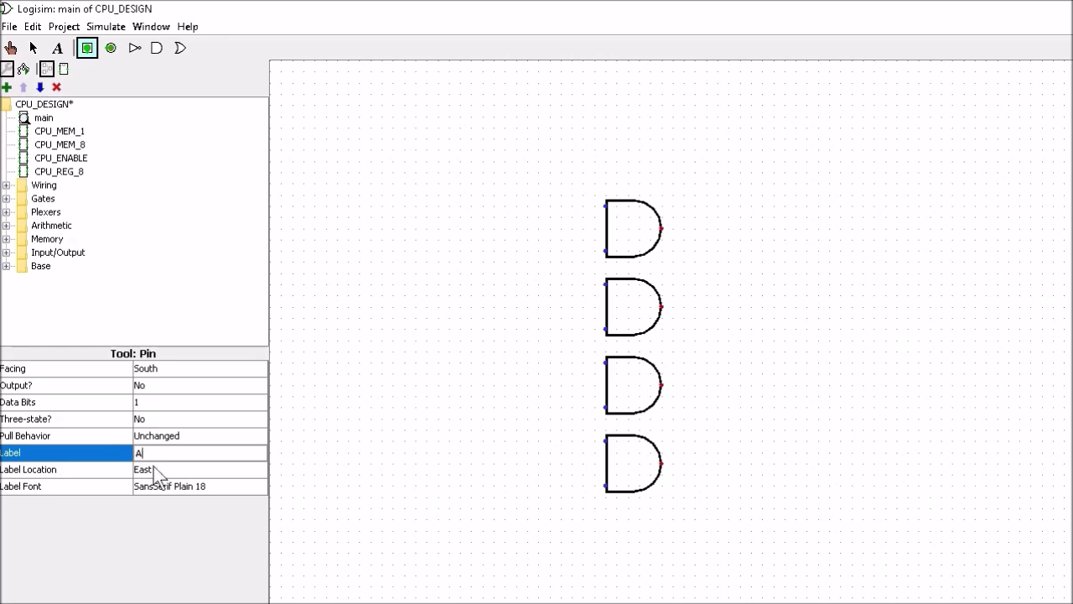
Place input pins A and B at the top and run their vertical wires down.
{"action": "left_click", "coordinate": [159, 368]}
{"action": "left_click", "coordinate": [151, 391]}
{"action": "left_click", "coordinate": [483, 186]}
{"action": "left_click", "coordinate": [135, 452]}
{"action": "type", "text": "B"}
{"action": "key", "text": "Delete"}
{"action": "left_click", "coordinate": [443, 203]}
{"action": "left_click_drag", "start_coordinate": [438, 185], "coordinate": [383, 179]}
{"action": "left_click_drag", "start_coordinate": [483, 185], "coordinate": [450, 151]}
{"action": "mouse_move", "coordinate": [383, 179]}
{"action": "left_mouse_down"}
{"action": "mouse_move", "coordinate": [384, 159]}
{"action": "mouse_move", "coordinate": [382, 518]}
{"action": "left_mouse_up"}
{"action": "left_click_drag", "start_coordinate": [449, 161], "coordinate": [448, 517]}
Add a NOT gate on wire A, run the inverted nA line down, and shift the AND gates right.
{"action": "left_click", "coordinate": [134, 48]}
{"action": "left_click", "coordinate": [421, 206]}
{"action": "left_click_drag", "start_coordinate": [402, 197], "coordinate": [402, 175]}
{"action": "left_click_drag", "start_coordinate": [421, 183], "coordinate": [495, 195]}
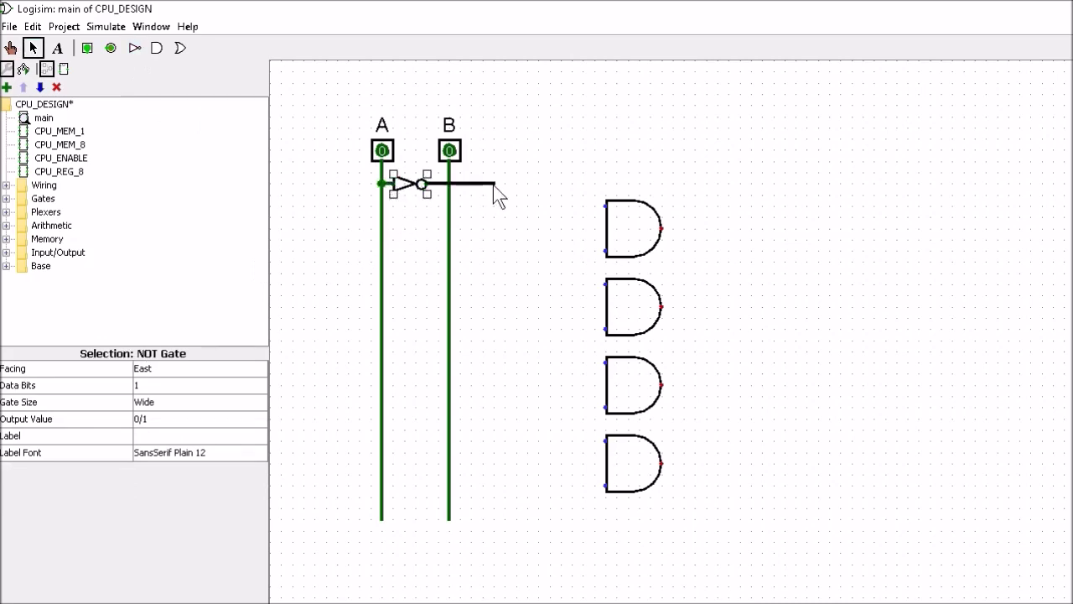
{"action": "left_click_drag", "start_coordinate": [507, 248], "coordinate": [514, 517]}
{"action": "left_click_drag", "start_coordinate": [587, 189], "coordinate": [679, 503]}
{"action": "left_click_drag", "start_coordinate": [633, 226], "coordinate": [734, 227]}
Add a second NOT gate on wire B and run the inverted nB line downward.
{"action": "left_click", "coordinate": [423, 184]}
{"action": "left_click", "coordinate": [134, 48]}
{"action": "left_click", "coordinate": [489, 218]}
{"action": "left_click_drag", "start_coordinate": [489, 217], "coordinate": [583, 217]}
{"action": "left_click_drag", "start_coordinate": [583, 217], "coordinate": [583, 518]}
Reposition the four AND gates and extend all four vertical lines to full length.
{"action": "left_click_drag", "start_coordinate": [620, 537], "coordinate": [780, 189]}
{"action": "left_click_drag", "start_coordinate": [710, 256], "coordinate": [677, 266]}
{"action": "left_click_drag", "start_coordinate": [582, 517], "coordinate": [583, 563]}
{"action": "left_click_drag", "start_coordinate": [514, 517], "coordinate": [515, 563]}
{"action": "left_click_drag", "start_coordinate": [448, 517], "coordinate": [448, 563]}
{"action": "left_click_drag", "start_coordinate": [381, 518], "coordinate": [382, 564]}
{"action": "left_click_drag", "start_coordinate": [514, 183], "coordinate": [515, 138]}
{"action": "left_click_drag", "start_coordinate": [583, 217], "coordinate": [582, 139]}
Add text labels 'nA' and 'nB' above their inverted lines.
{"action": "left_click", "coordinate": [56, 48]}
{"action": "left_click", "coordinate": [821, 274]}
{"action": "type", "text": "A"}
{"action": "key", "text": "Home"}
{"action": "type", "text": "n"}
{"action": "left_click", "coordinate": [837, 335]}
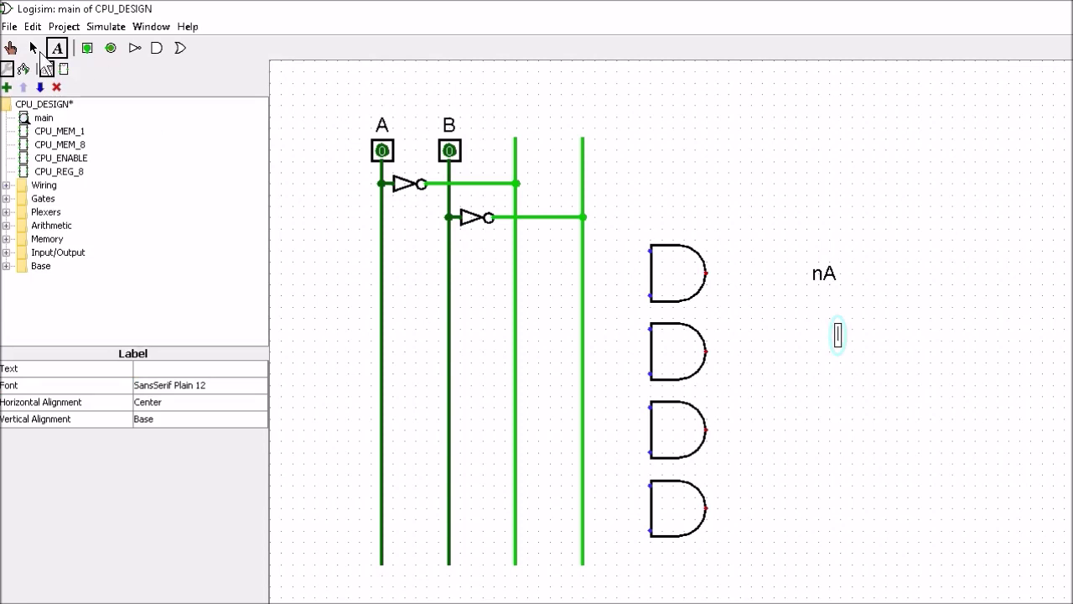
{"action": "type", "text": "nB"}
{"action": "left_click", "coordinate": [34, 47]}
{"action": "left_click_drag", "start_coordinate": [823, 273], "coordinate": [515, 124]}
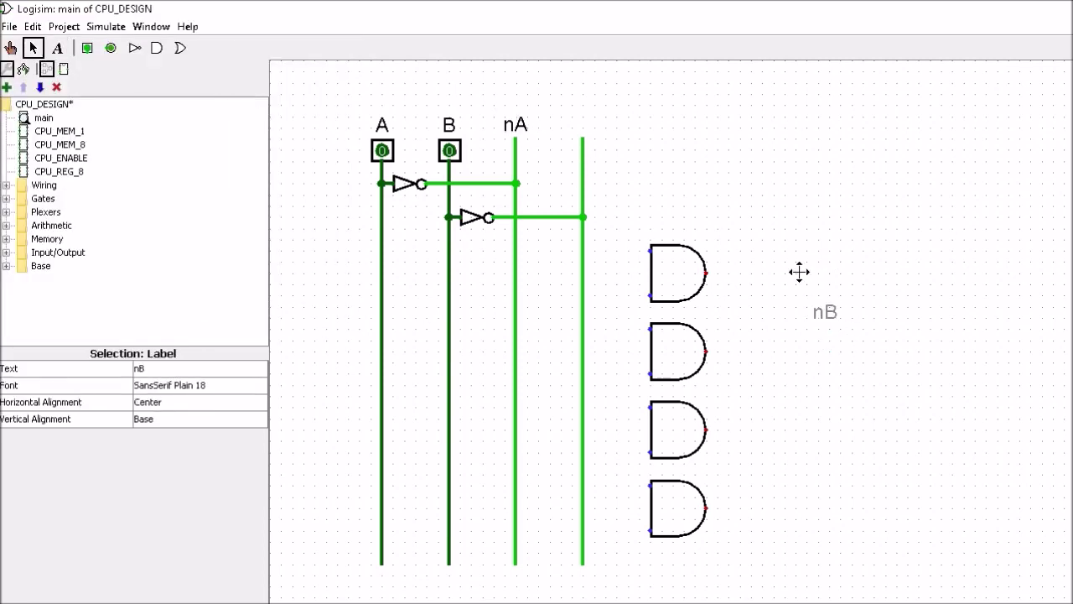
{"action": "left_click_drag", "start_coordinate": [838, 331], "coordinate": [584, 124]}
{"action": "left_click", "coordinate": [685, 283]}
Label the top AND gate '00' with font size 18.
{"action": "left_click", "coordinate": [167, 452]}
{"action": "type", "text": "00"}
{"action": "left_click", "coordinate": [168, 469]}
{"action": "left_click", "coordinate": [319, 132]}
{"action": "left_click", "coordinate": [151, 315]}
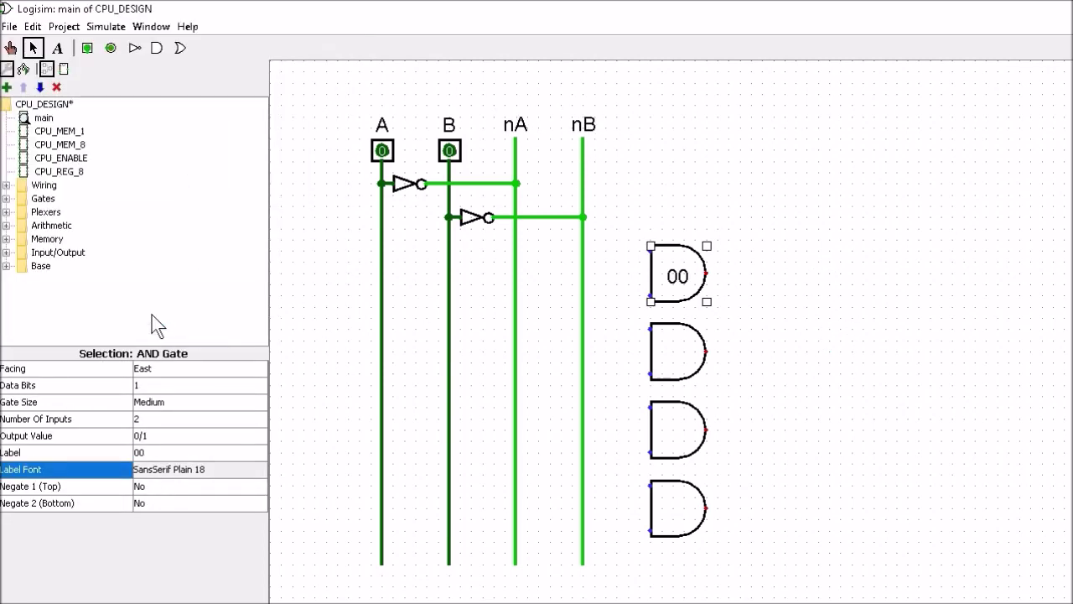
Draw output wires to the right from all four AND gates.
{"action": "left_click_drag", "start_coordinate": [706, 274], "coordinate": [874, 273]}
{"action": "left_click_drag", "start_coordinate": [707, 351], "coordinate": [874, 351]}
{"action": "left_click_drag", "start_coordinate": [706, 429], "coordinate": [874, 429]}
{"action": "left_click_drag", "start_coordinate": [707, 507], "coordinate": [874, 507]}
Label the remaining AND gates '01', '10' and '11'.
{"action": "left_click", "coordinate": [679, 343]}
{"action": "left_click", "coordinate": [149, 452]}
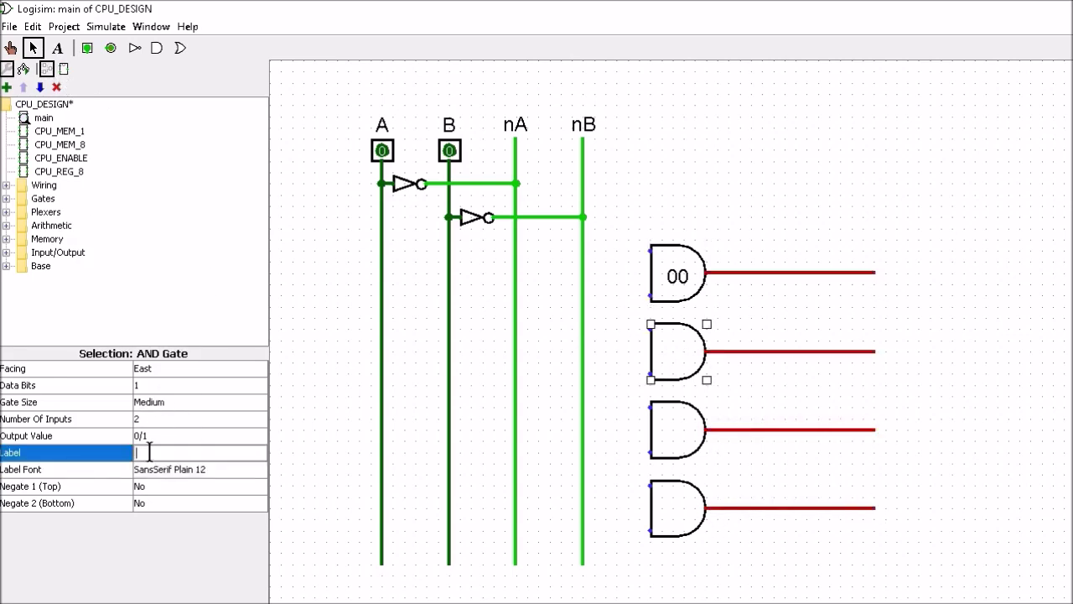
{"action": "type", "text": "01"}
{"action": "left_click", "coordinate": [180, 471]}
{"action": "left_click", "coordinate": [152, 315]}
{"action": "left_click", "coordinate": [148, 451]}
{"action": "type", "text": "10"}
{"action": "key", "text": "Tab"}
{"action": "left_click", "coordinate": [679, 517]}
{"action": "type", "text": "11"}
{"action": "key", "text": "Tab"}
{"action": "left_click", "coordinate": [837, 565]}
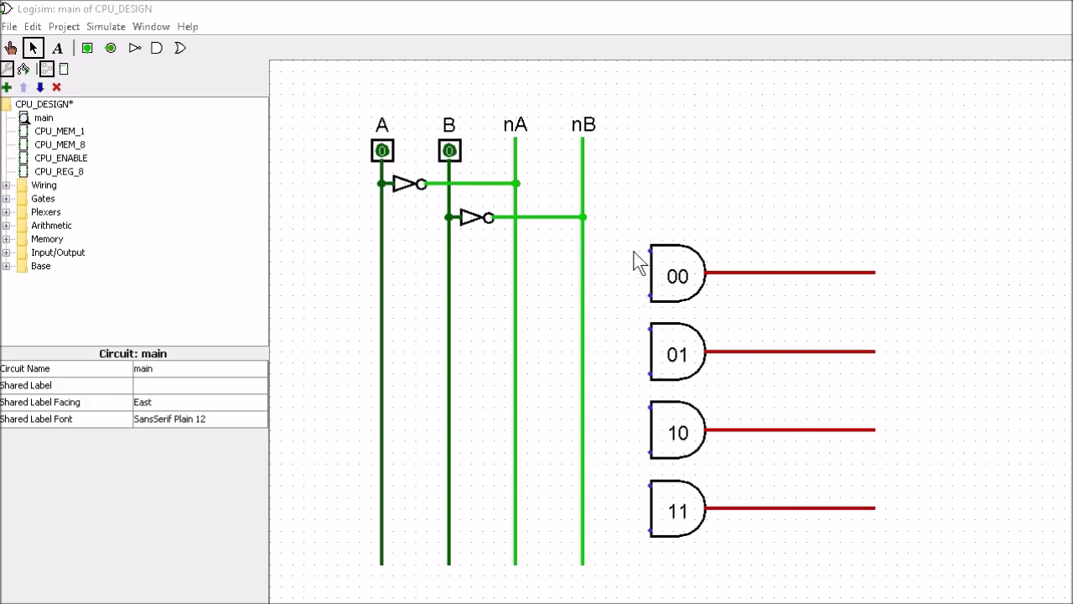
Wire gate 00's top input to the nA line and bottom input to nB.
{"action": "left_click", "coordinate": [10, 48]}
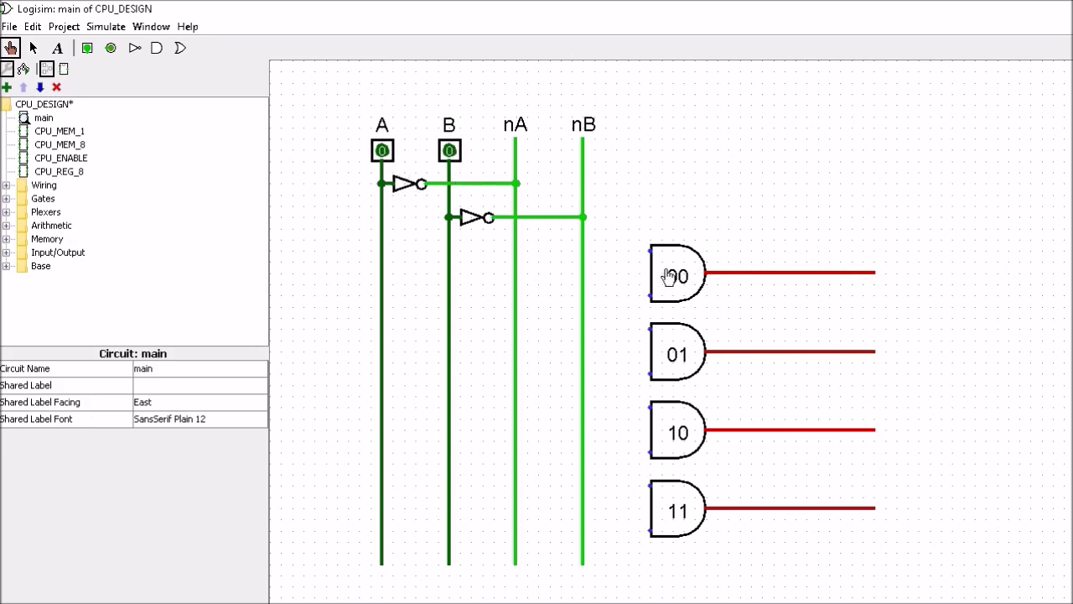
{"action": "left_click", "coordinate": [34, 47]}
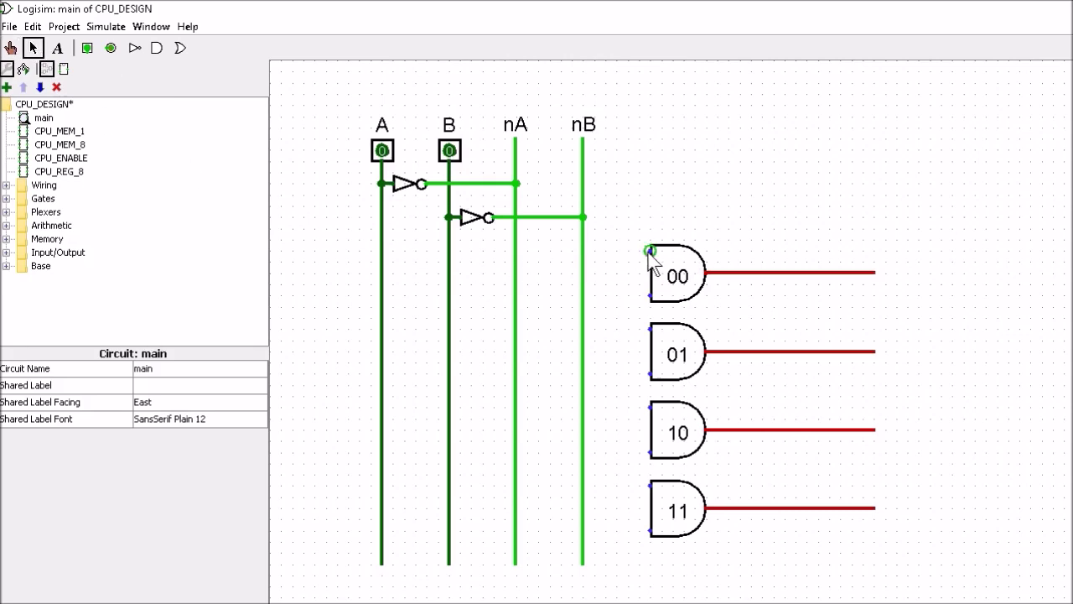
{"action": "left_click_drag", "start_coordinate": [648, 250], "coordinate": [514, 250]}
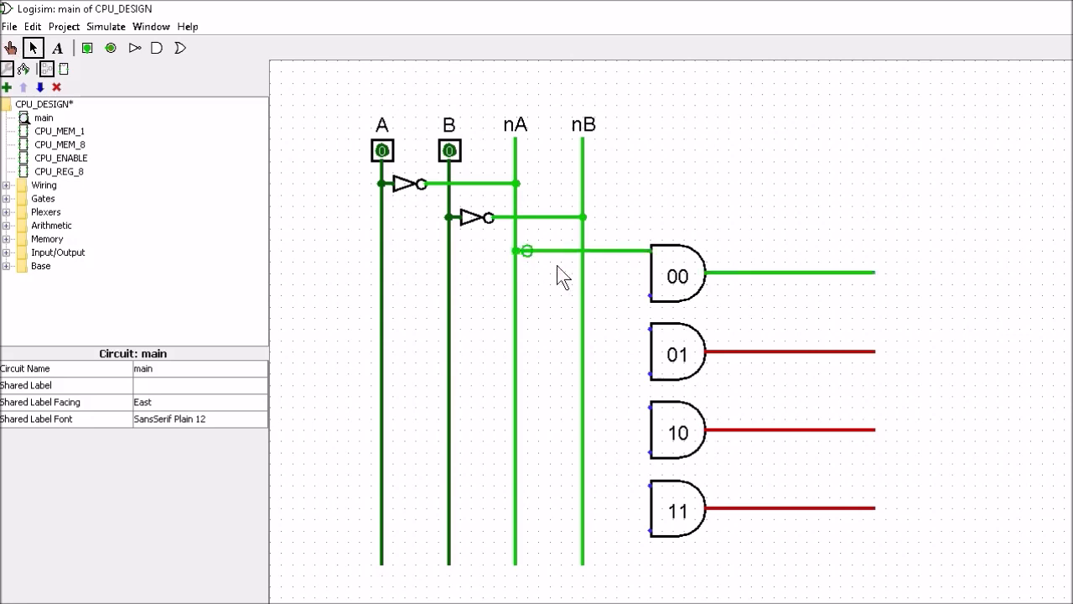
{"action": "left_click_drag", "start_coordinate": [650, 295], "coordinate": [585, 303]}
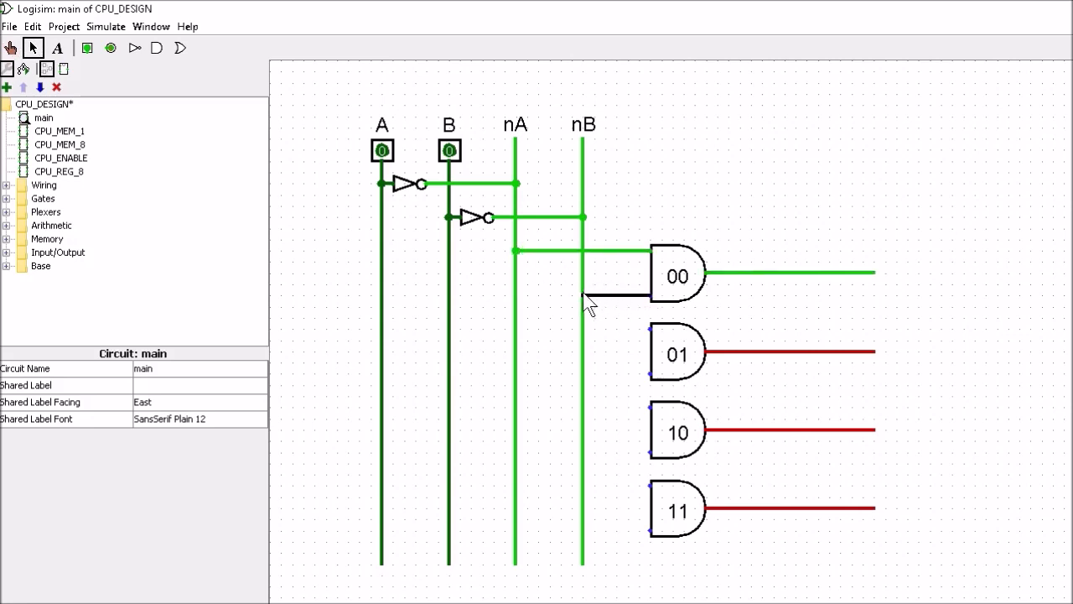
Toggle A and B to 1 and back to 0, watching gate 00's output.
{"action": "left_click", "coordinate": [11, 48]}
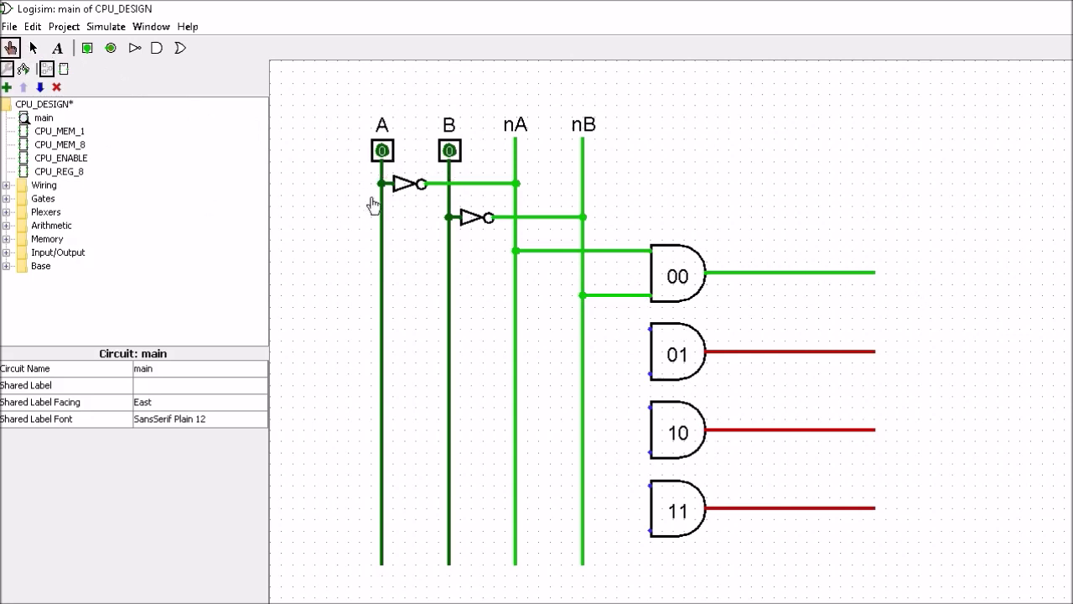
{"action": "left_click", "coordinate": [382, 151]}
{"action": "left_click", "coordinate": [449, 151]}
{"action": "left_click", "coordinate": [382, 151]}
{"action": "left_click", "coordinate": [449, 151]}
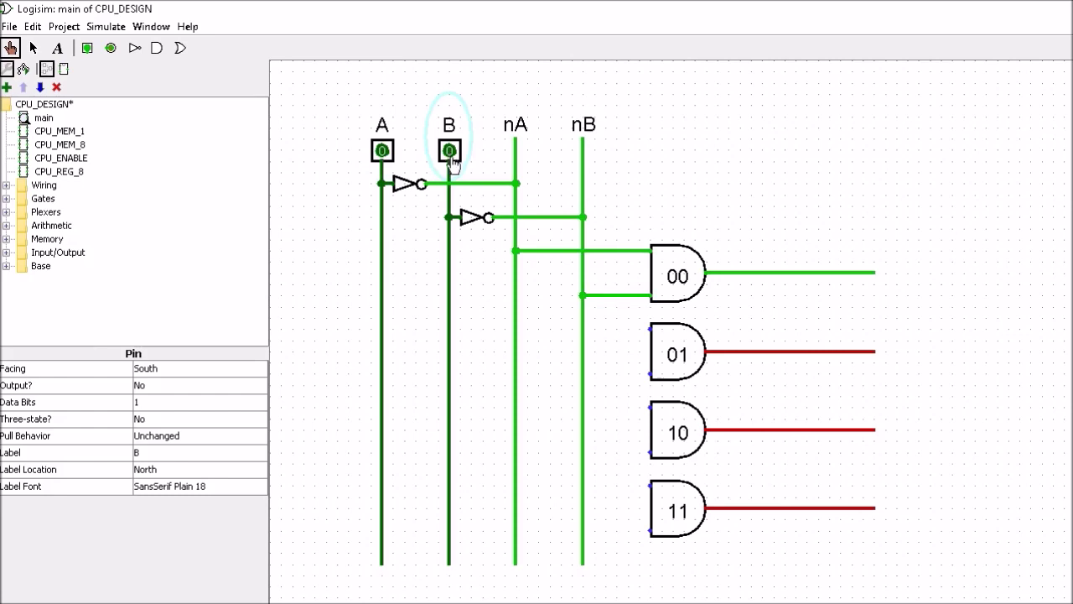
{"action": "key", "text": "ctrl+2"}
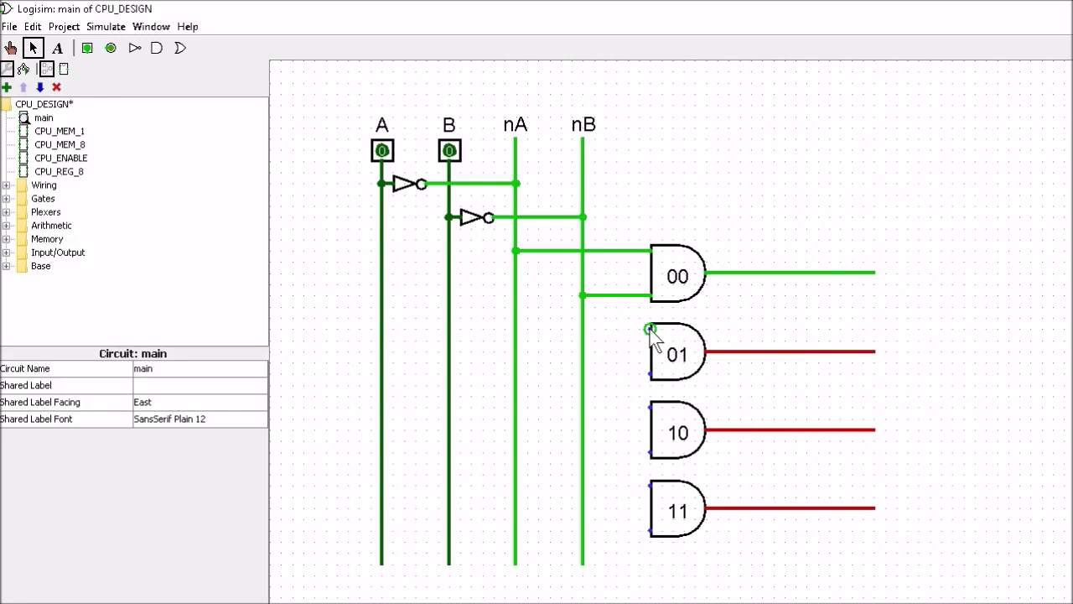
Connect gate 01's inputs to the nA and B lines, then set B to 1 so 01 goes high.
{"action": "left_click_drag", "start_coordinate": [651, 328], "coordinate": [517, 331]}
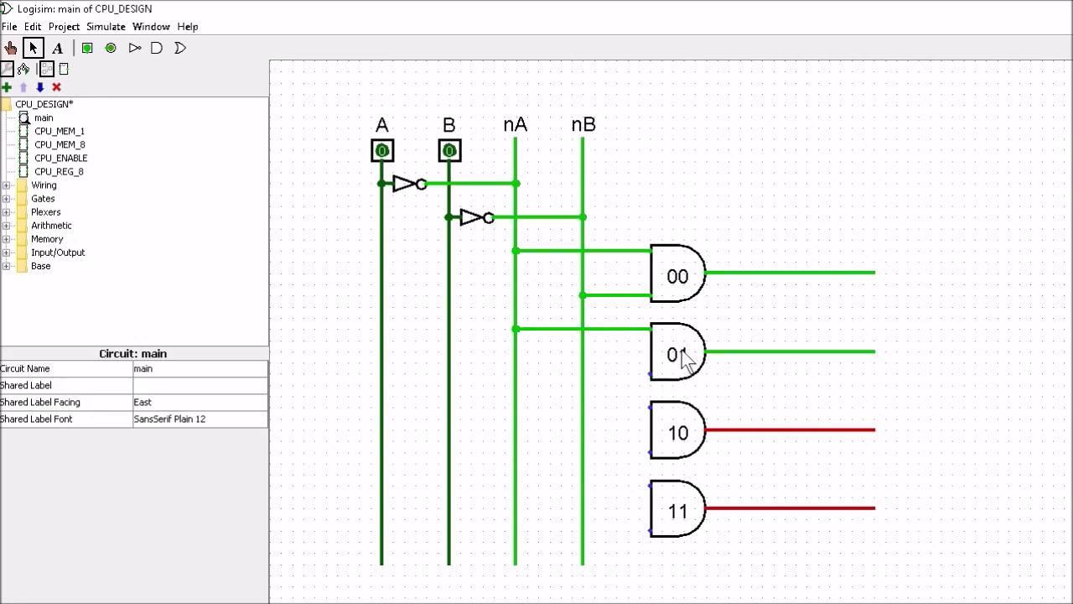
{"action": "left_click_drag", "start_coordinate": [648, 373], "coordinate": [448, 378]}
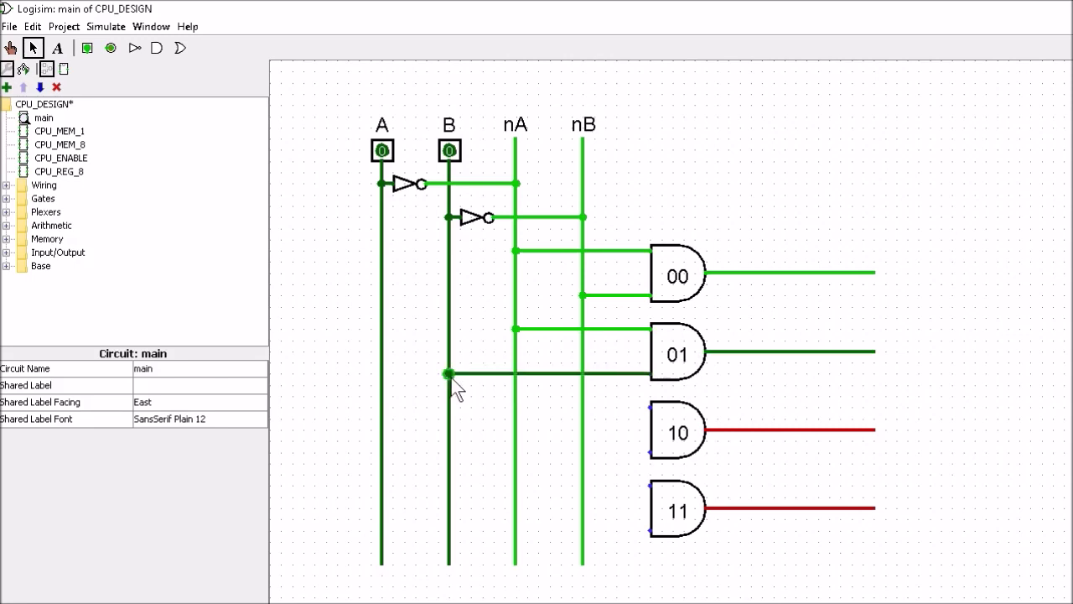
{"action": "left_click", "coordinate": [12, 49]}
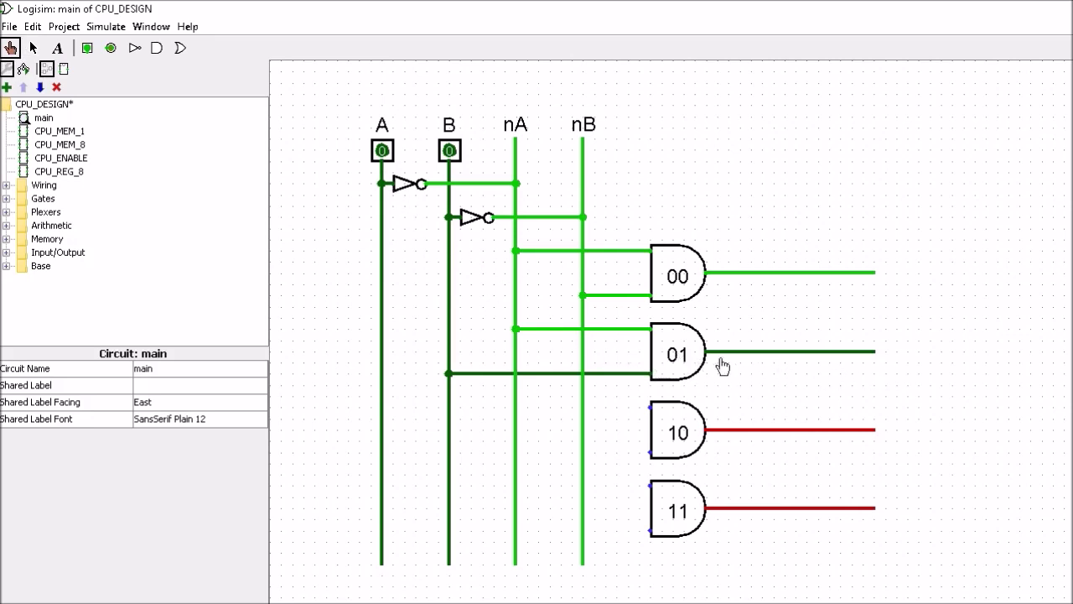
{"action": "left_click", "coordinate": [450, 152]}
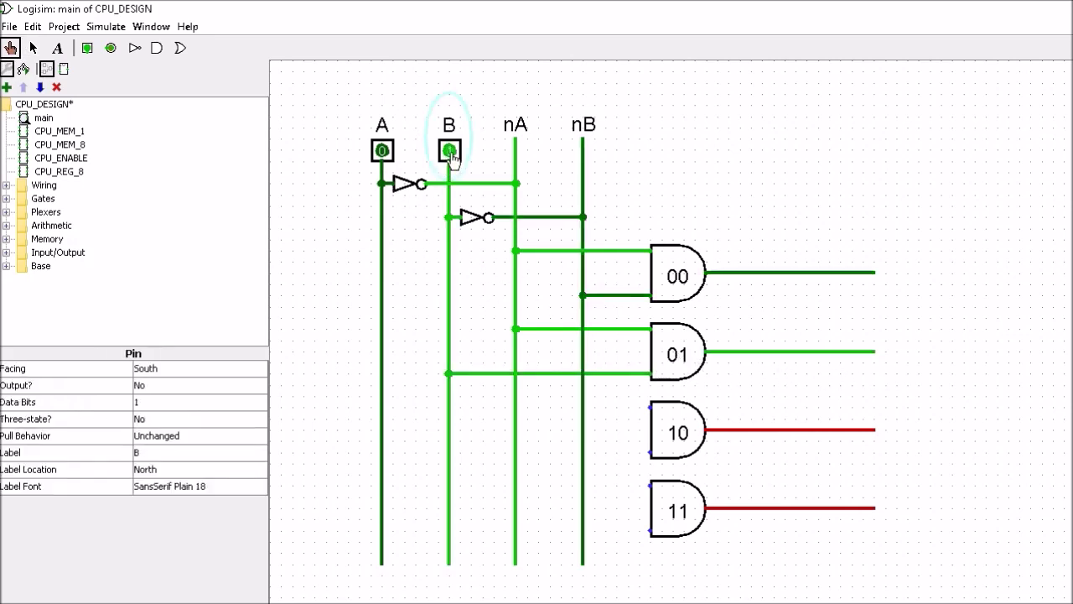
{"action": "left_click", "coordinate": [32, 48]}
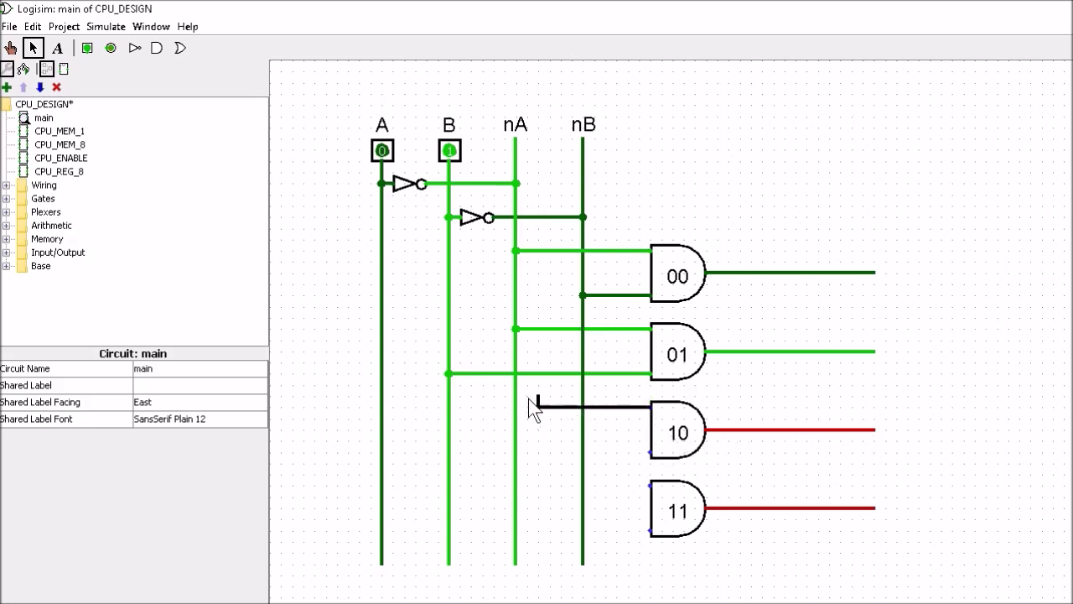
Connect gate 10's inputs to A and nB, test with A=1, B=0, then reset both to 0.
{"action": "left_click_drag", "start_coordinate": [386, 405], "coordinate": [385, 407]}
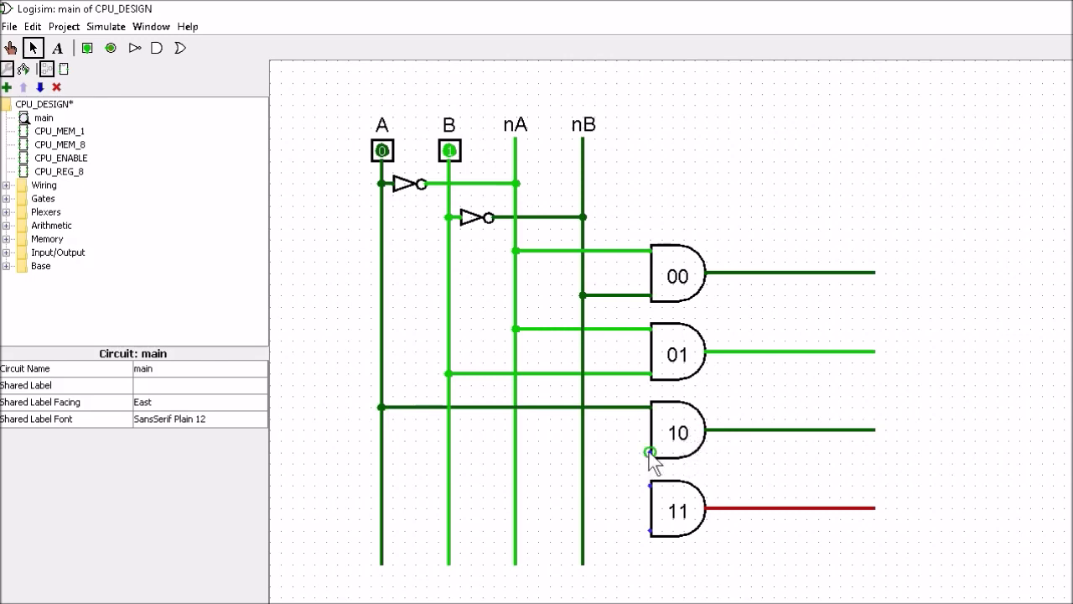
{"action": "left_click_drag", "start_coordinate": [646, 451], "coordinate": [585, 455]}
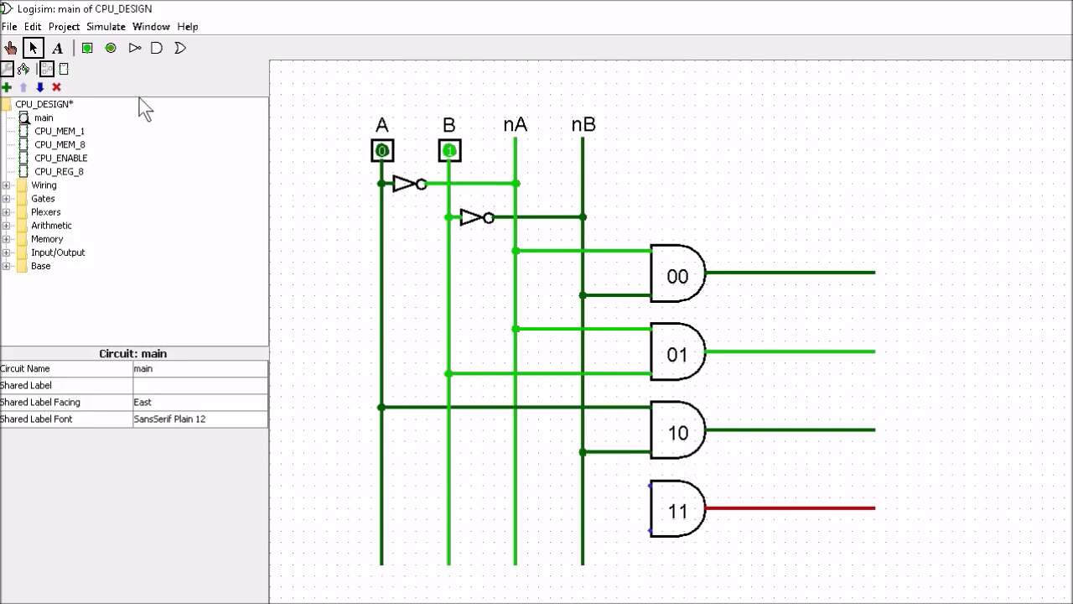
{"action": "left_click", "coordinate": [10, 47]}
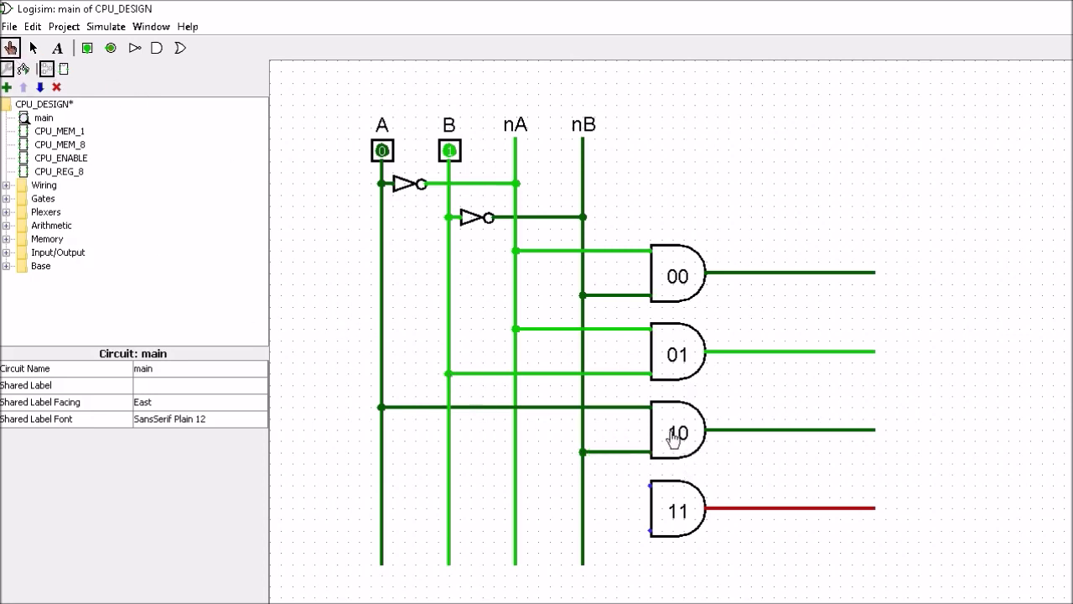
{"action": "left_click", "coordinate": [381, 152]}
{"action": "left_click", "coordinate": [448, 151]}
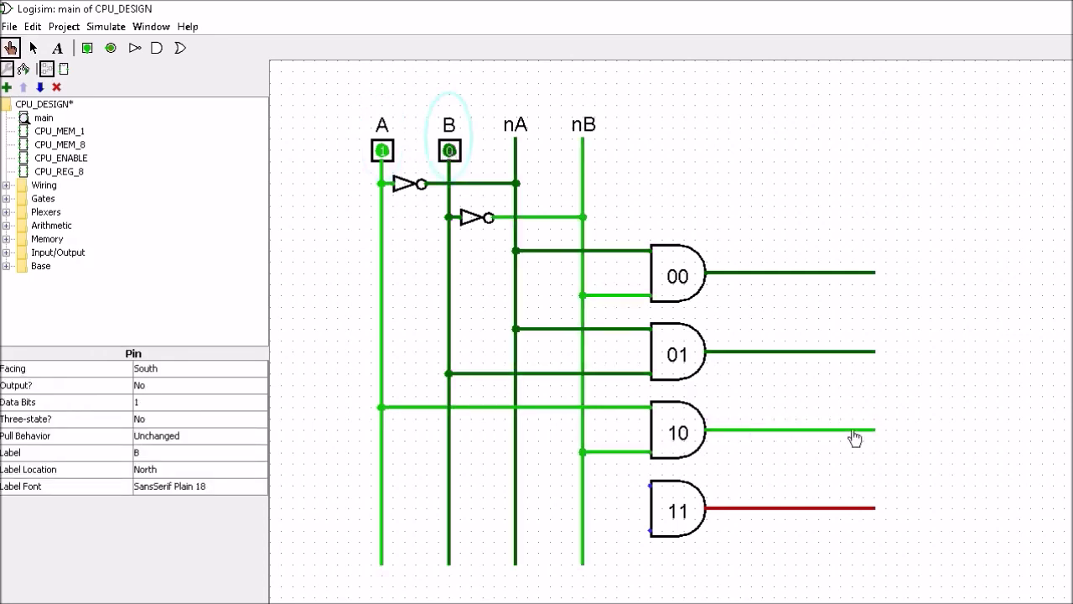
{"action": "left_click", "coordinate": [381, 152]}
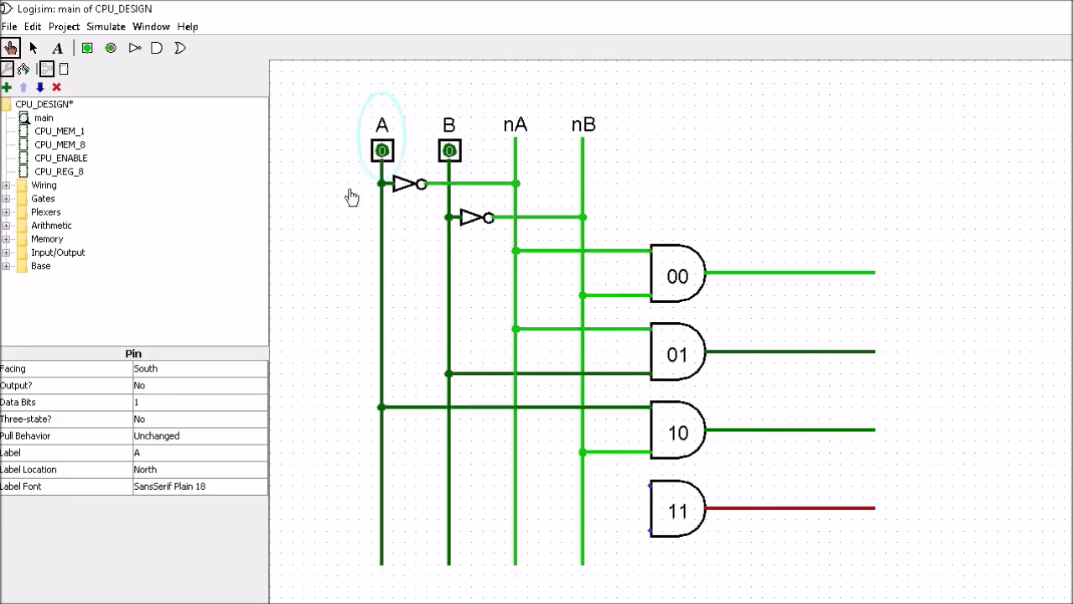
Wire gate 11's top input to the A line and bottom input to the B line.
{"action": "left_click", "coordinate": [34, 48]}
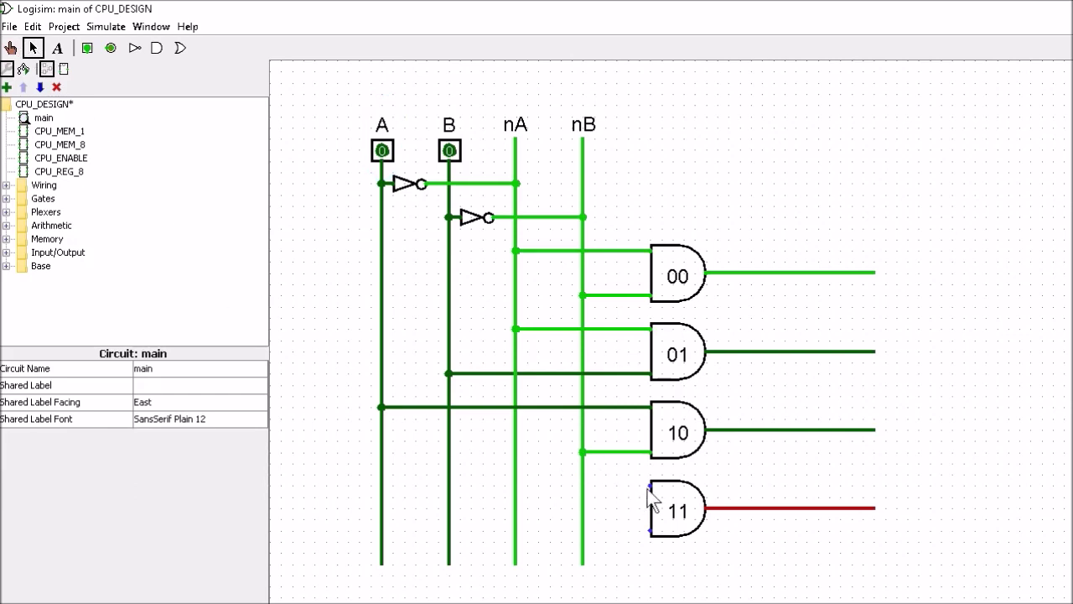
{"action": "left_click_drag", "start_coordinate": [651, 484], "coordinate": [580, 482]}
{"action": "left_click_drag", "start_coordinate": [382, 490], "coordinate": [382, 492]}
{"action": "left_click_drag", "start_coordinate": [650, 530], "coordinate": [453, 543]}
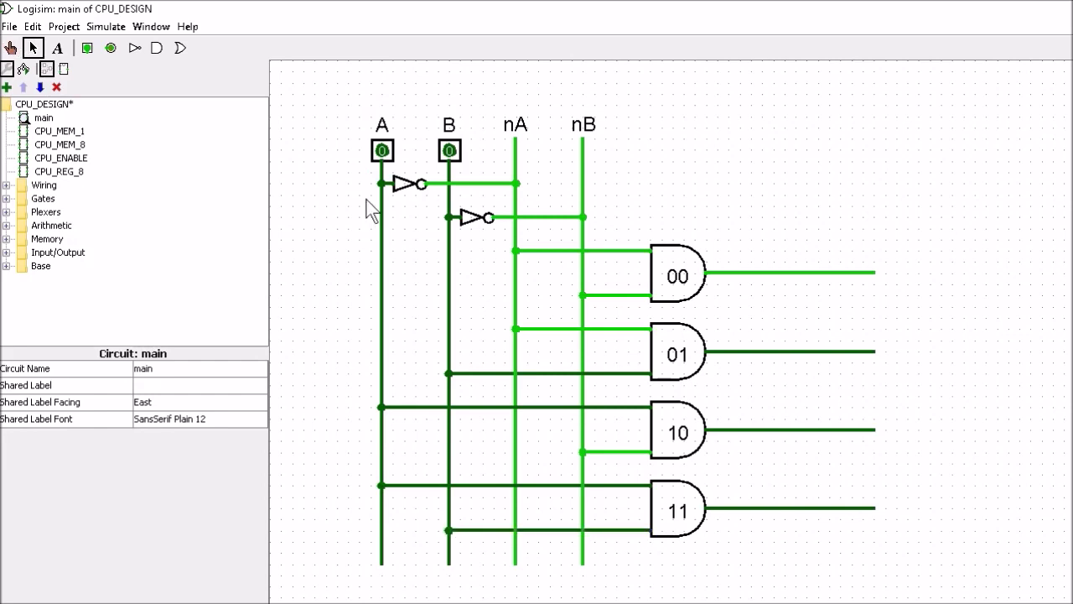
Cycle A and B through test combinations, ending with both at 1 so only output 11 is high.
{"action": "left_click", "coordinate": [10, 48]}
{"action": "left_click", "coordinate": [382, 154]}
{"action": "left_click", "coordinate": [449, 152]}
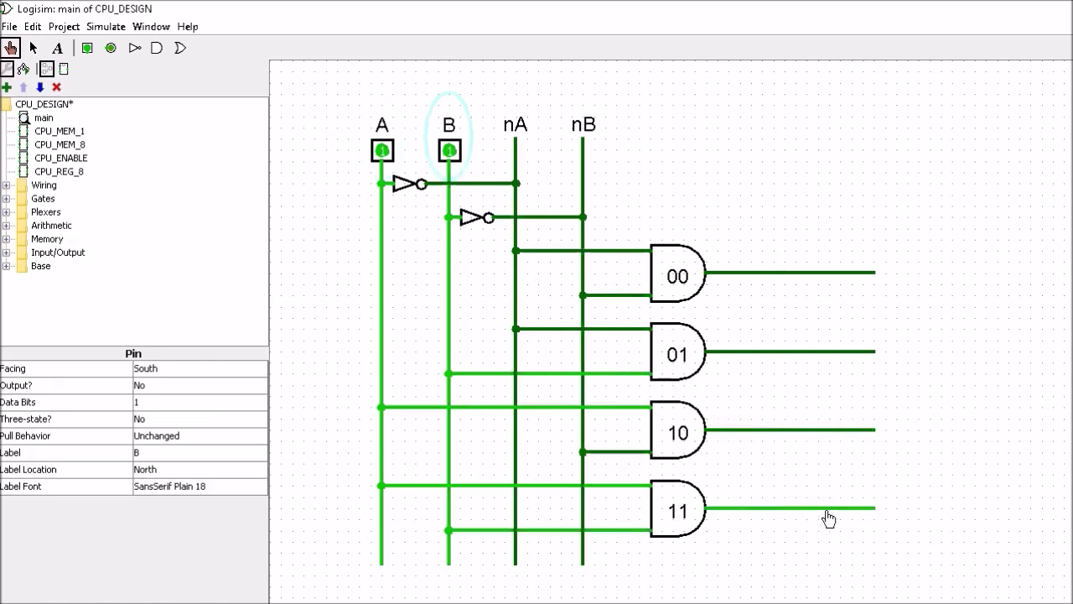
{"action": "left_click", "coordinate": [382, 151]}
{"action": "left_click", "coordinate": [450, 152]}
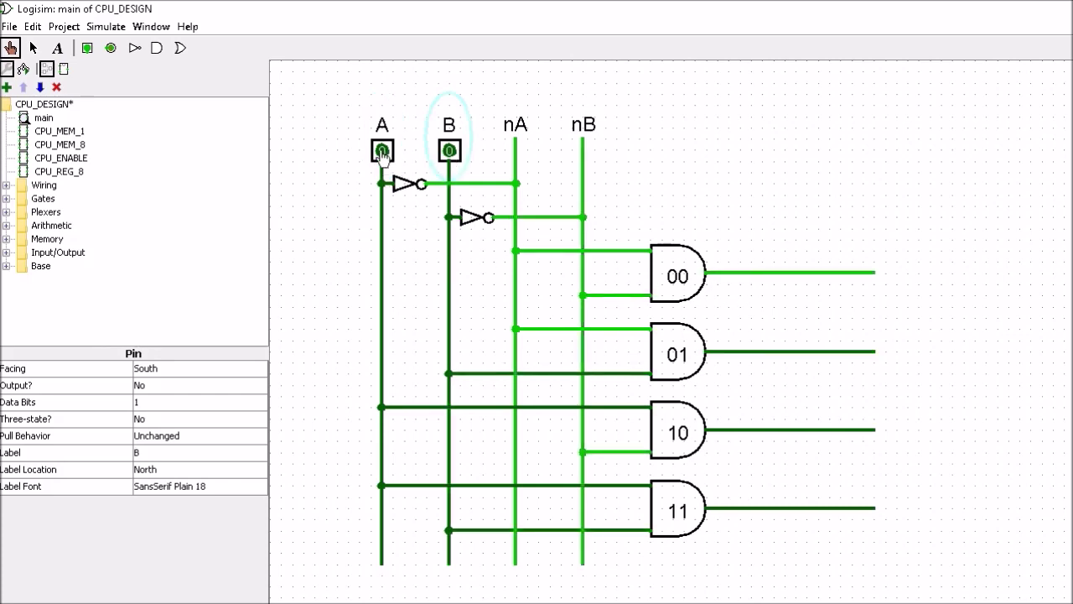
{"action": "left_click", "coordinate": [449, 151]}
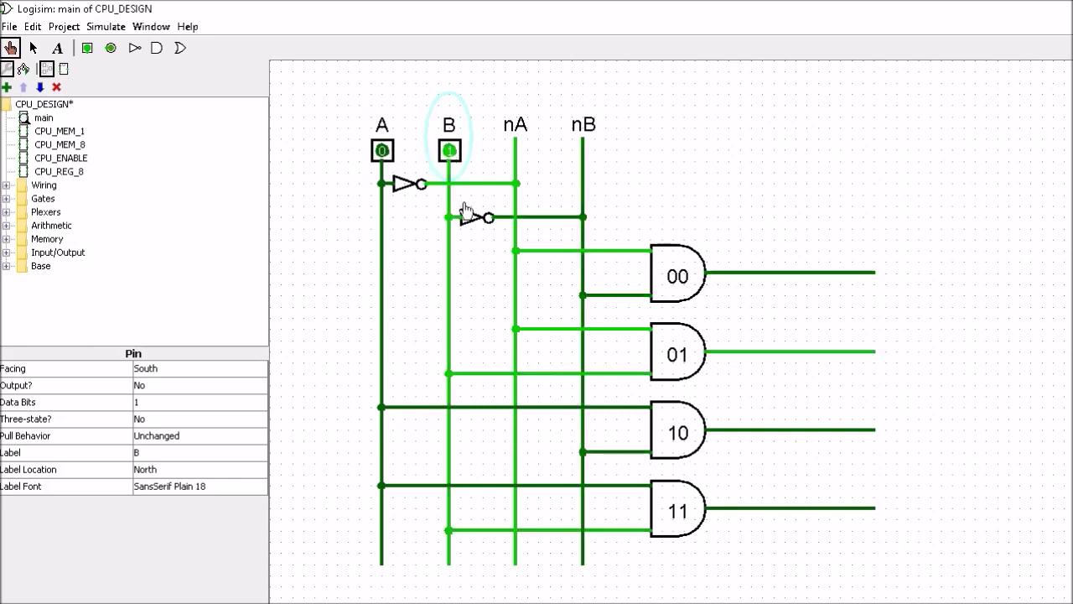
{"action": "left_click", "coordinate": [450, 152]}
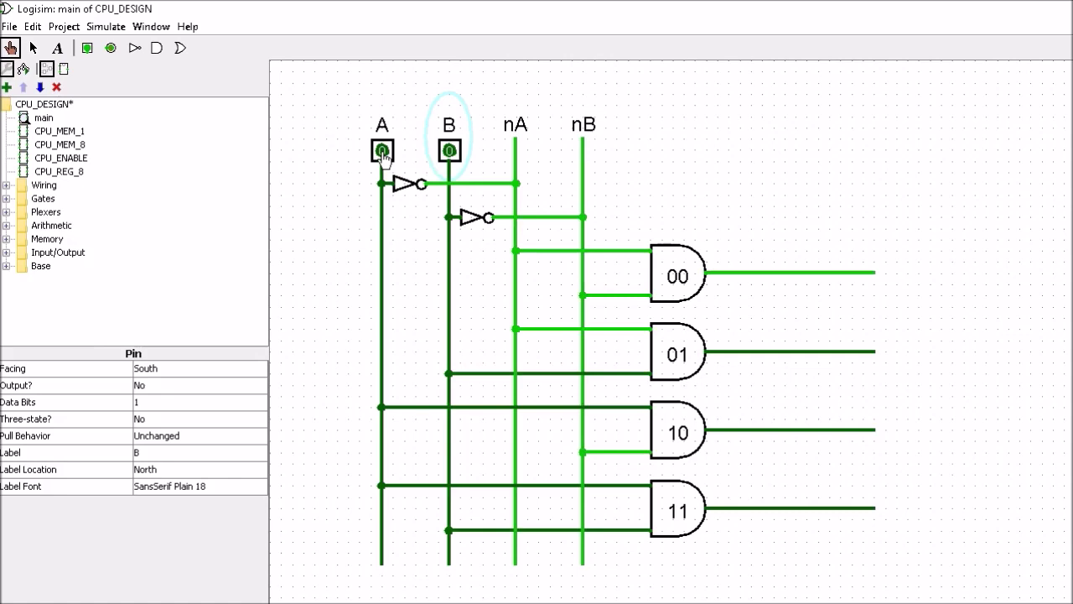
{"action": "left_click", "coordinate": [382, 152]}
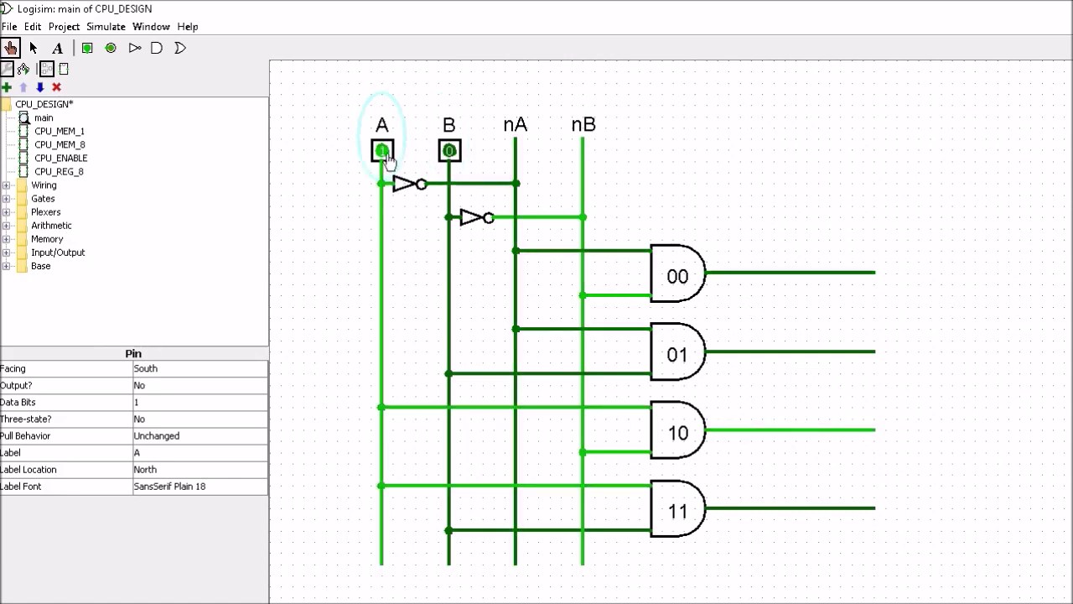
{"action": "left_click", "coordinate": [451, 152]}
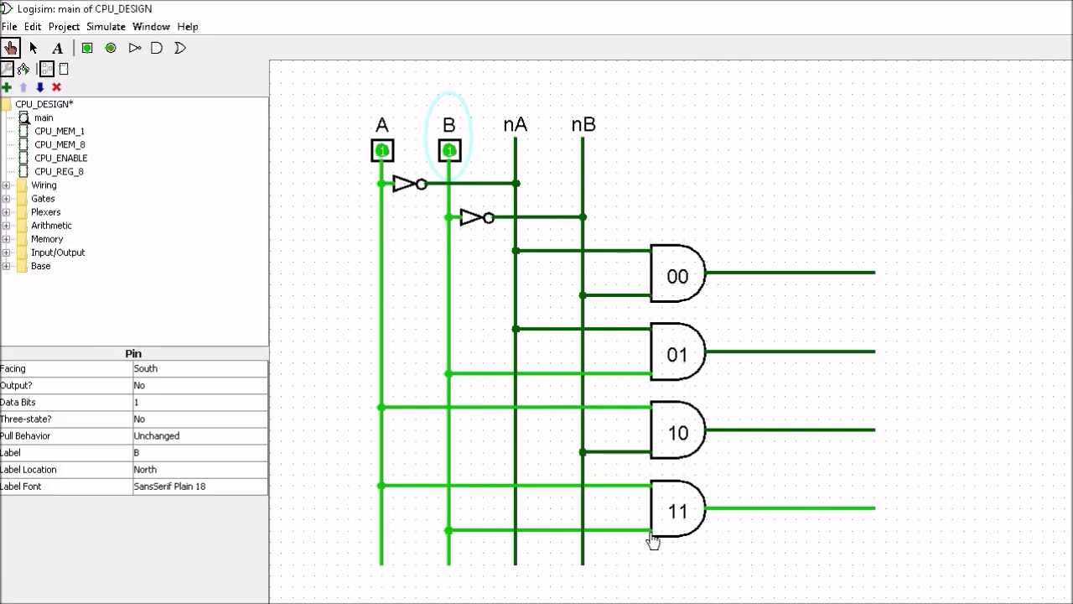
{"action": "key", "text": "ctrl+2"}
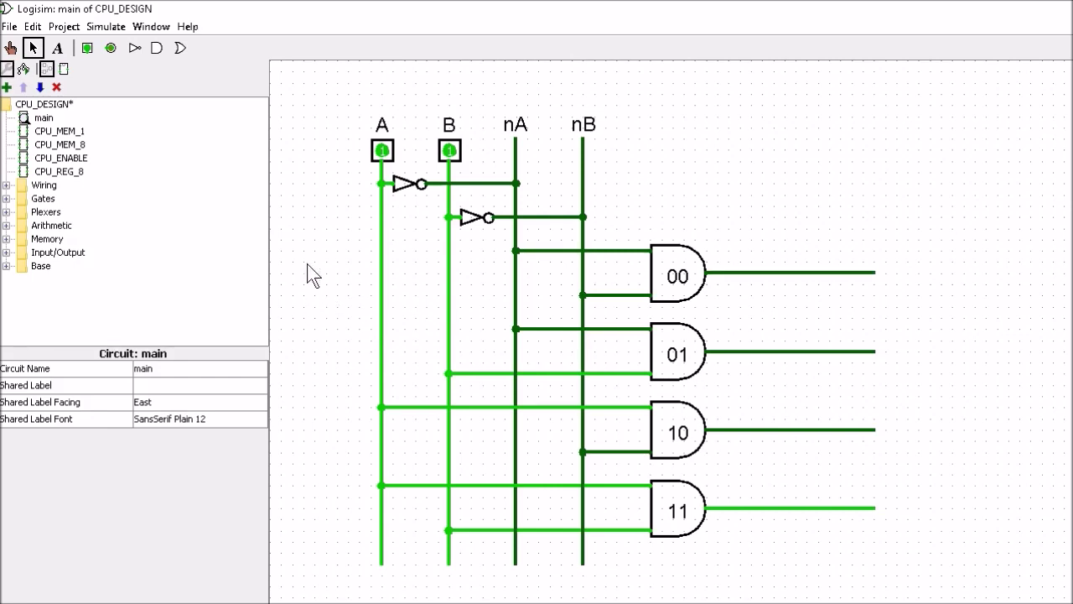
Load CPU_DESIGN.circ from the ORIGINAL DESIGN folder as a Logisim library.
{"action": "left_click", "coordinate": [65, 27]}
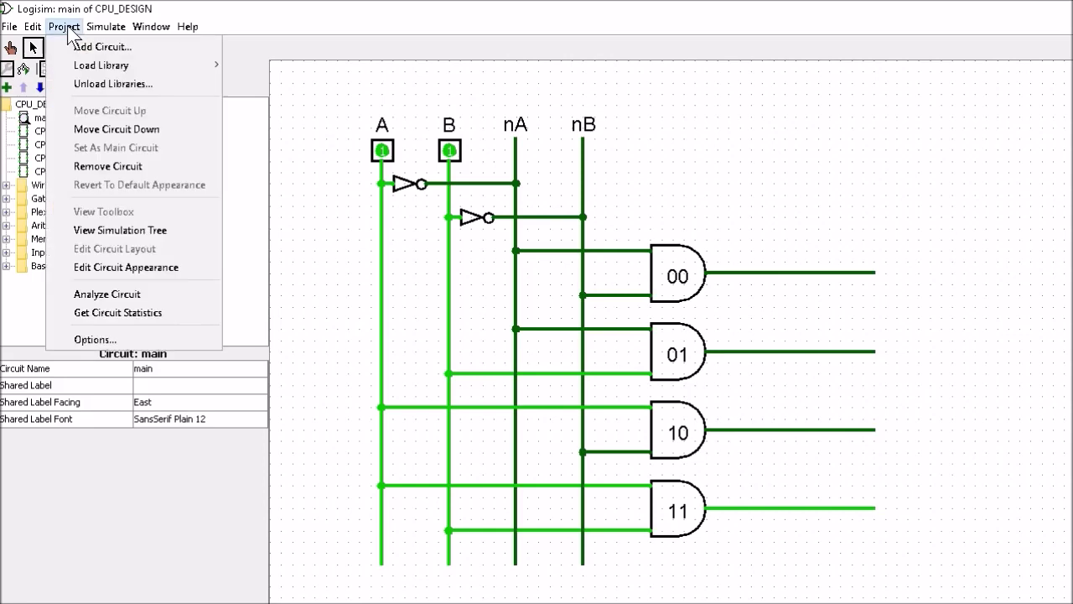
{"action": "mouse_move", "coordinate": [128, 67]}
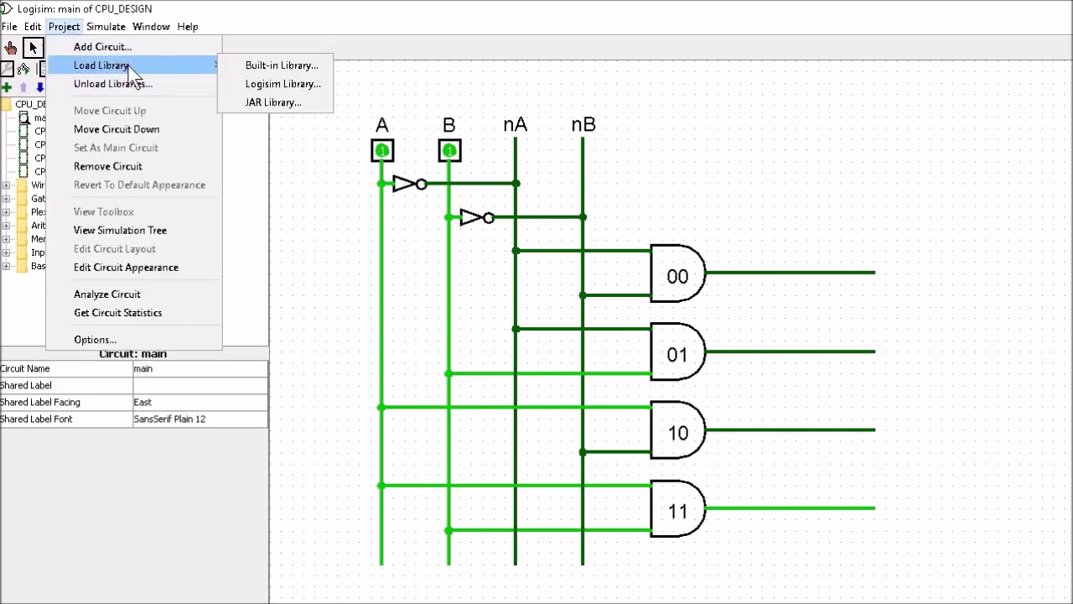
{"action": "left_click", "coordinate": [267, 87]}
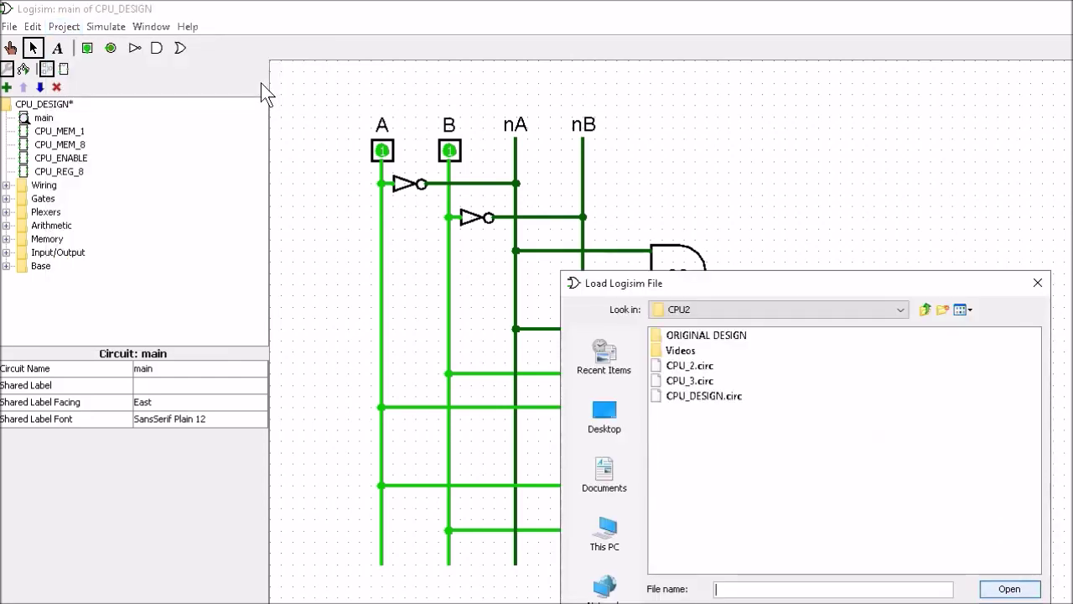
{"action": "left_click", "coordinate": [693, 336]}
{"action": "double_click", "coordinate": [692, 336]}
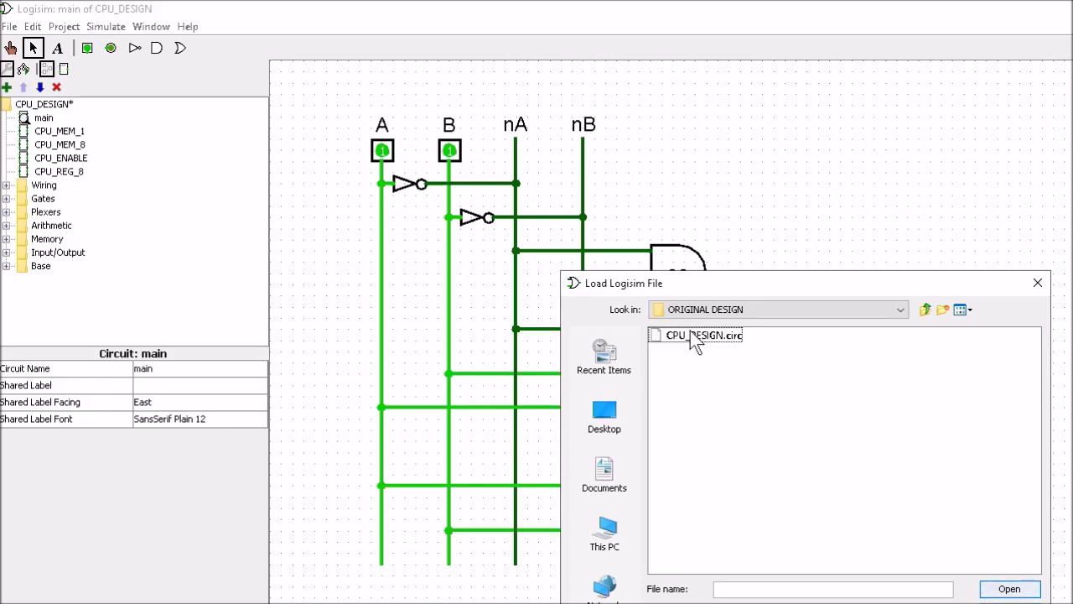
{"action": "left_click", "coordinate": [696, 335]}
{"action": "left_click", "coordinate": [1009, 588]}
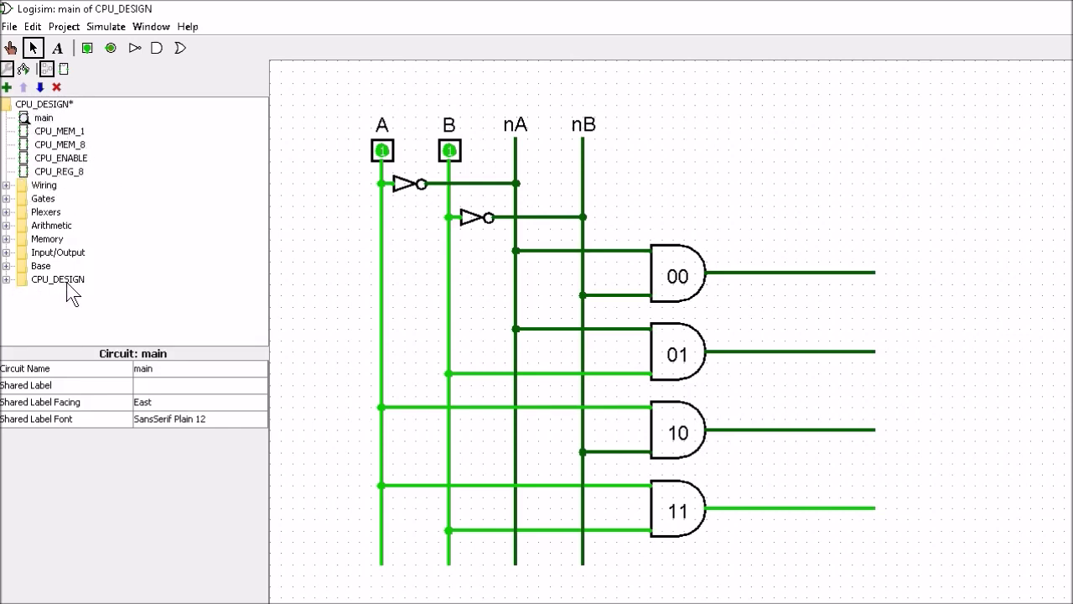
Expand CPU_DESIGN in the explorer and scroll through its circuits, including CPU_DECODER_4x16 and CPU_DECODER_3x8.
{"action": "left_click", "coordinate": [7, 280]}
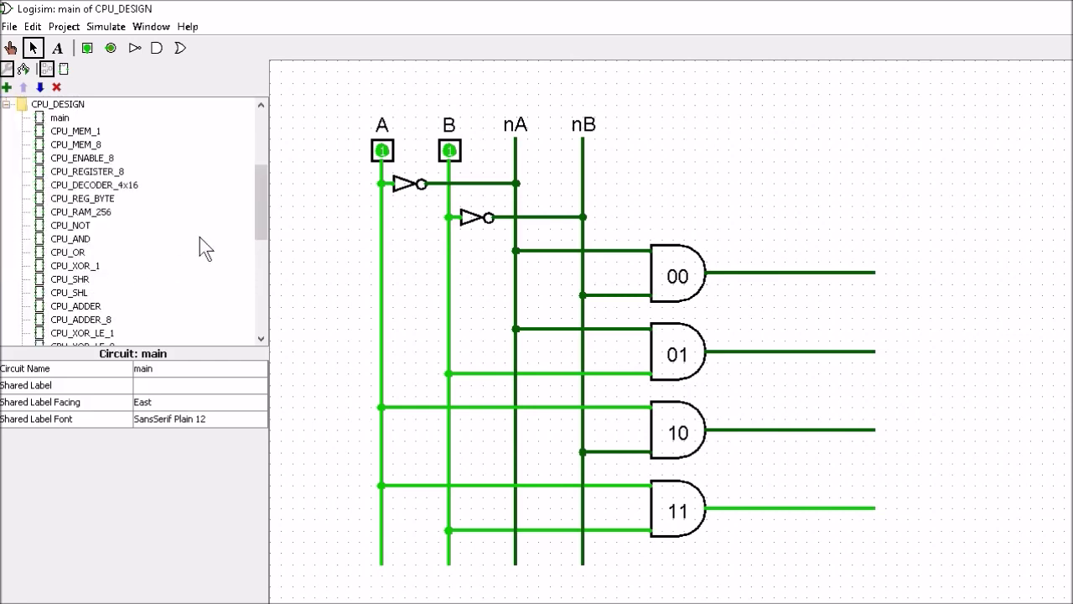
{"action": "left_click_drag", "start_coordinate": [262, 185], "coordinate": [249, 138]}
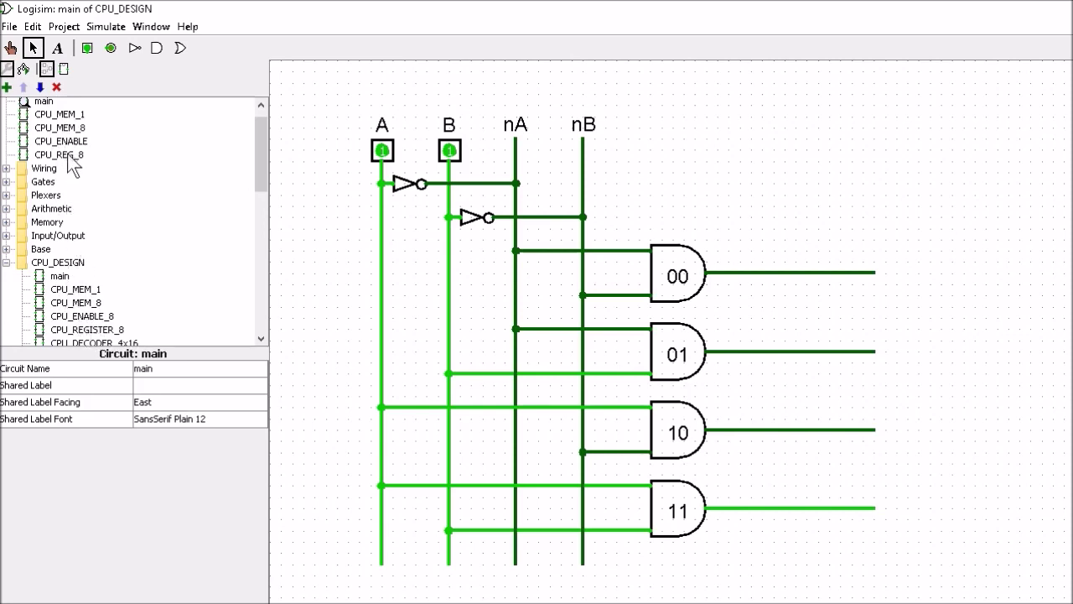
{"action": "left_click_drag", "start_coordinate": [262, 150], "coordinate": [264, 186]}
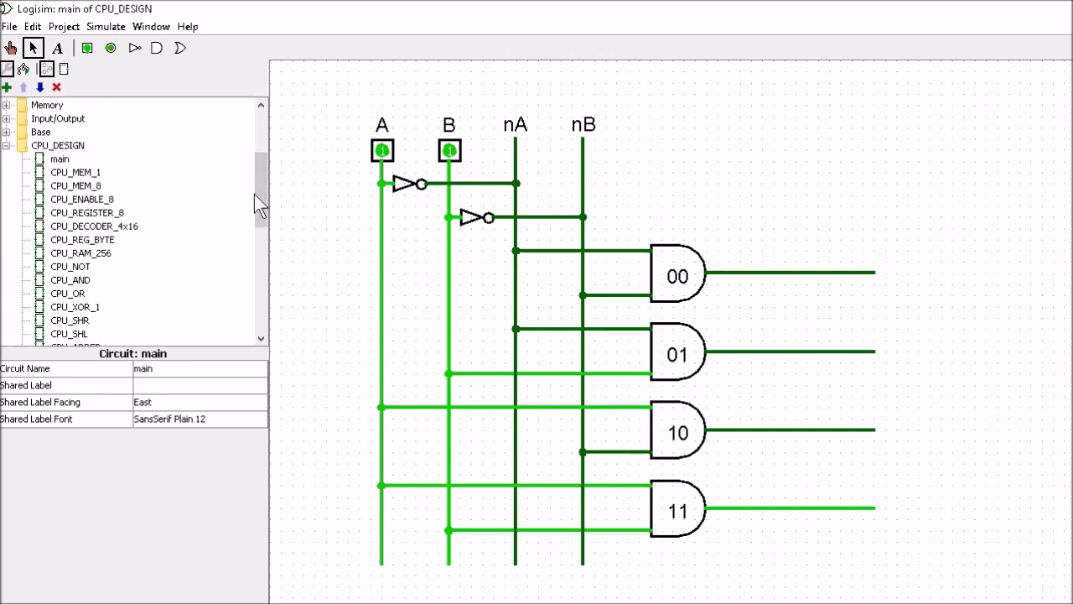
{"action": "left_click_drag", "start_coordinate": [263, 180], "coordinate": [259, 192]}
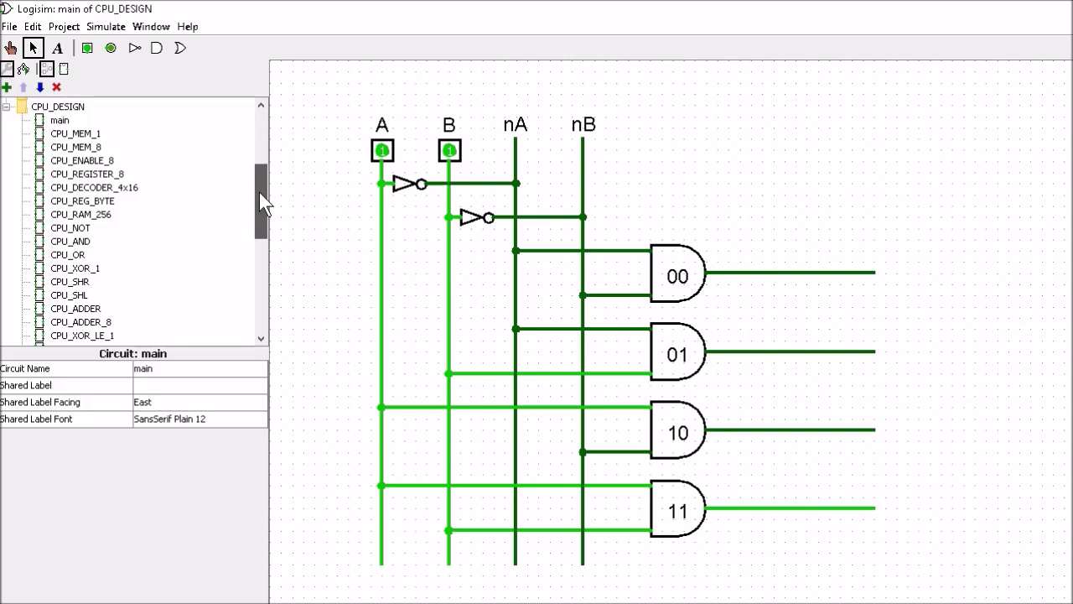
{"action": "mouse_move", "coordinate": [259, 192]}
{"action": "left_mouse_down"}
{"action": "mouse_move", "coordinate": [253, 248]}
{"action": "mouse_move", "coordinate": [263, 184]}
{"action": "left_mouse_up"}
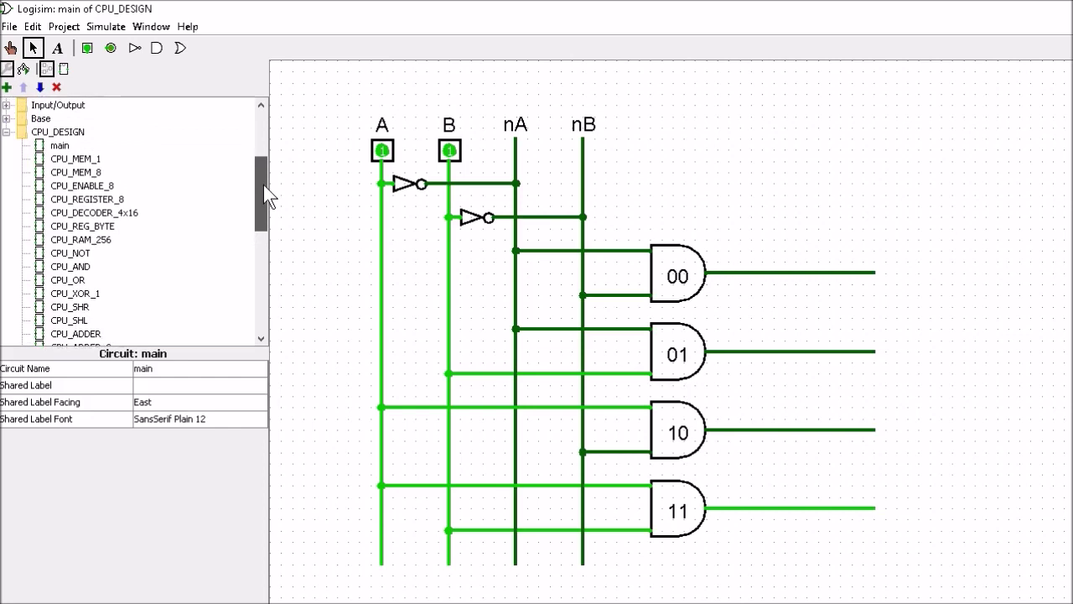
Open CPU_DECODER_4x16 and zoom around its four NOT gates and sixteen AND gates, with the Poke tool selected.
{"action": "double_click", "coordinate": [124, 214]}
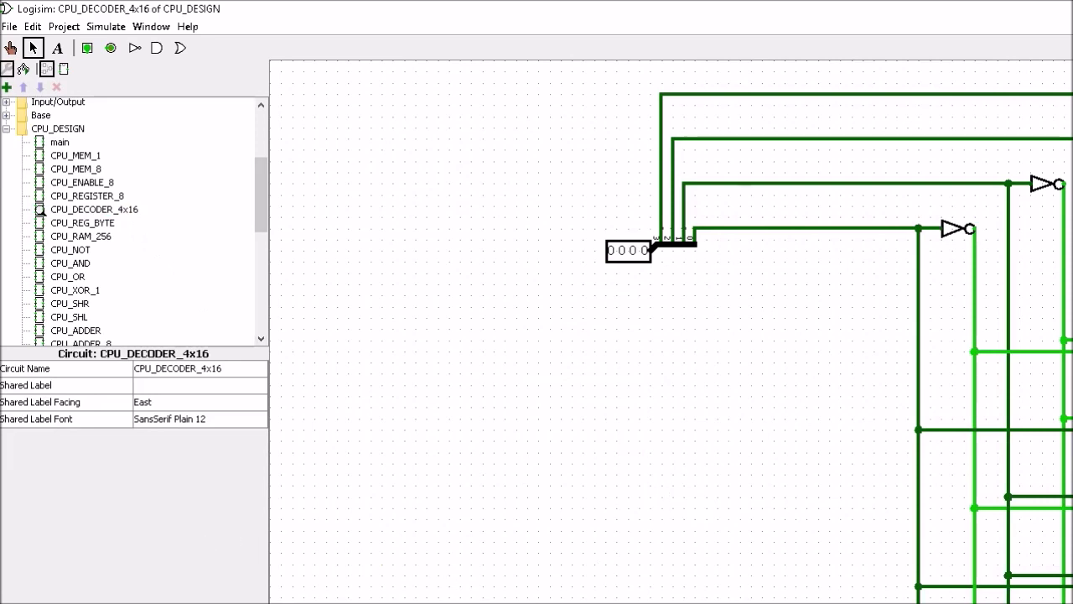
{"action": "scroll", "coordinate": [670, 335], "scroll_direction": "down", "scroll_amount": 2}
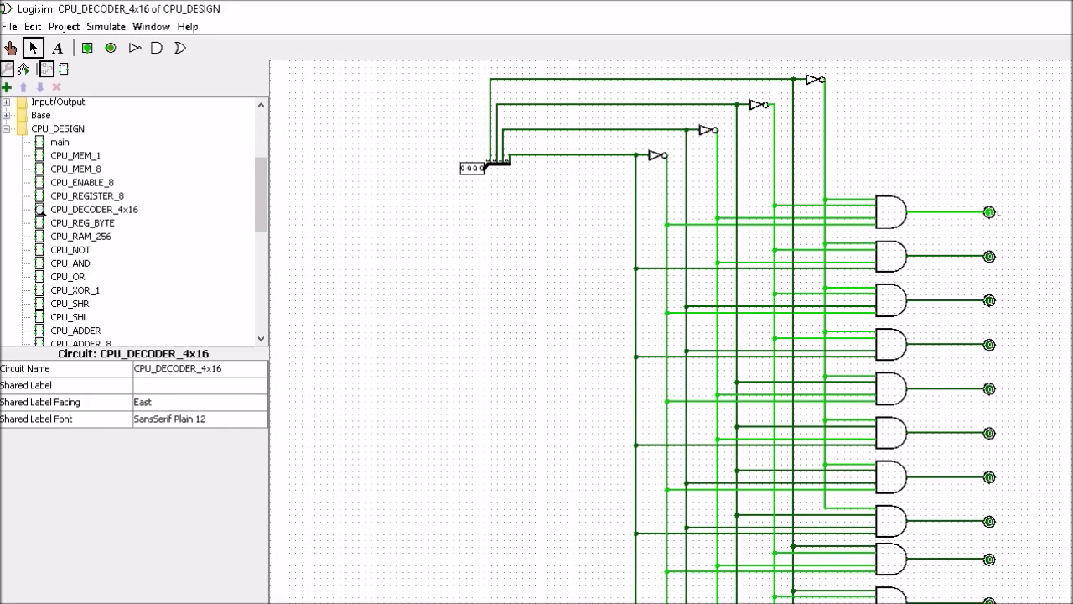
{"action": "scroll", "coordinate": [671, 336], "scroll_direction": "down", "scroll_amount": 1}
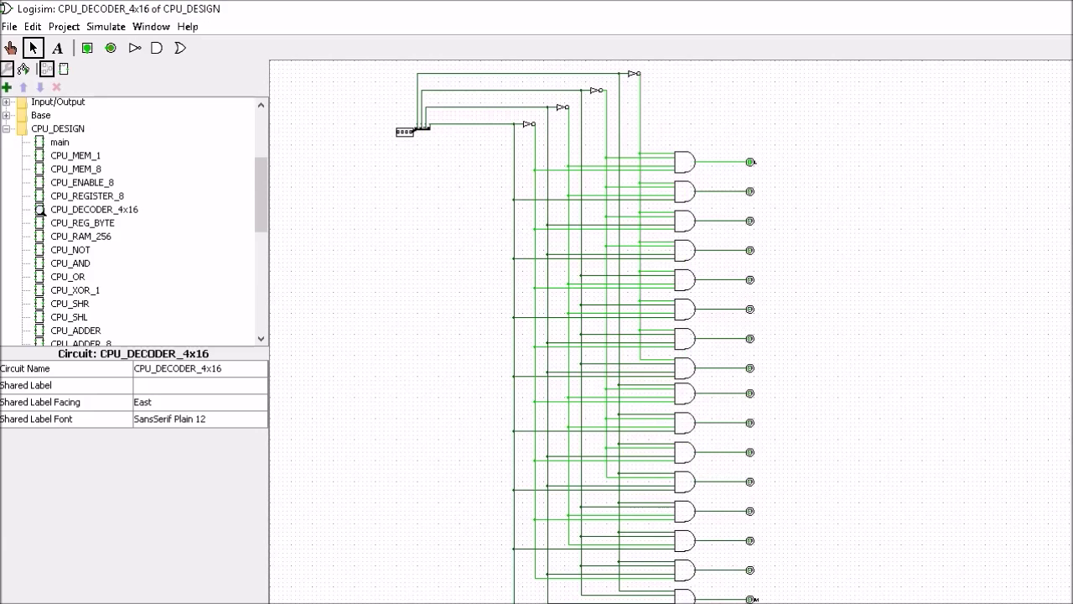
{"action": "scroll", "coordinate": [670, 335], "scroll_direction": "up", "scroll_amount": 1}
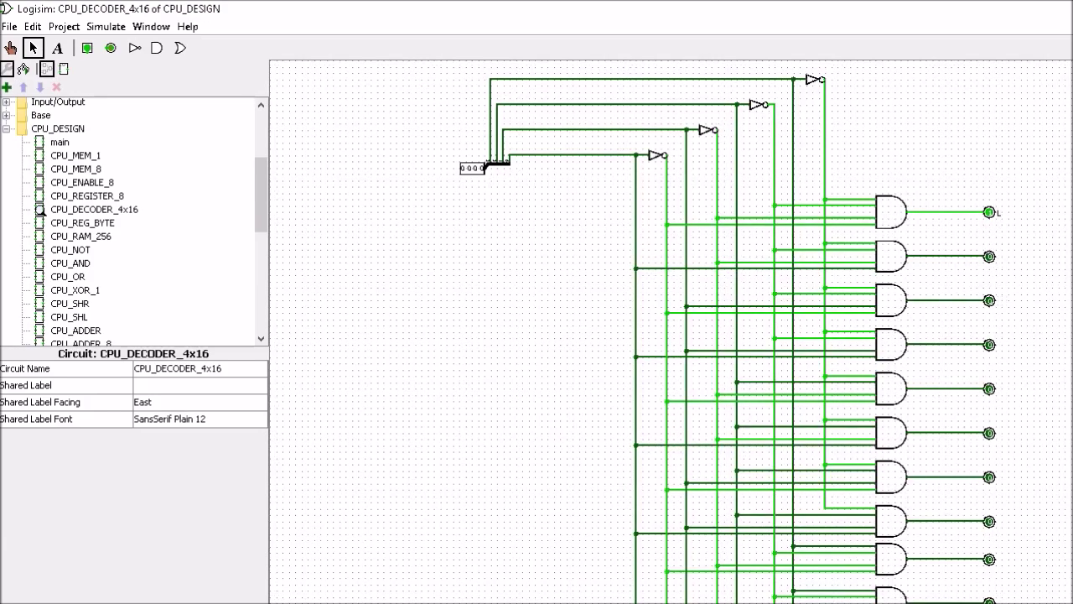
{"action": "scroll", "coordinate": [670, 335], "scroll_direction": "up", "scroll_amount": 1}
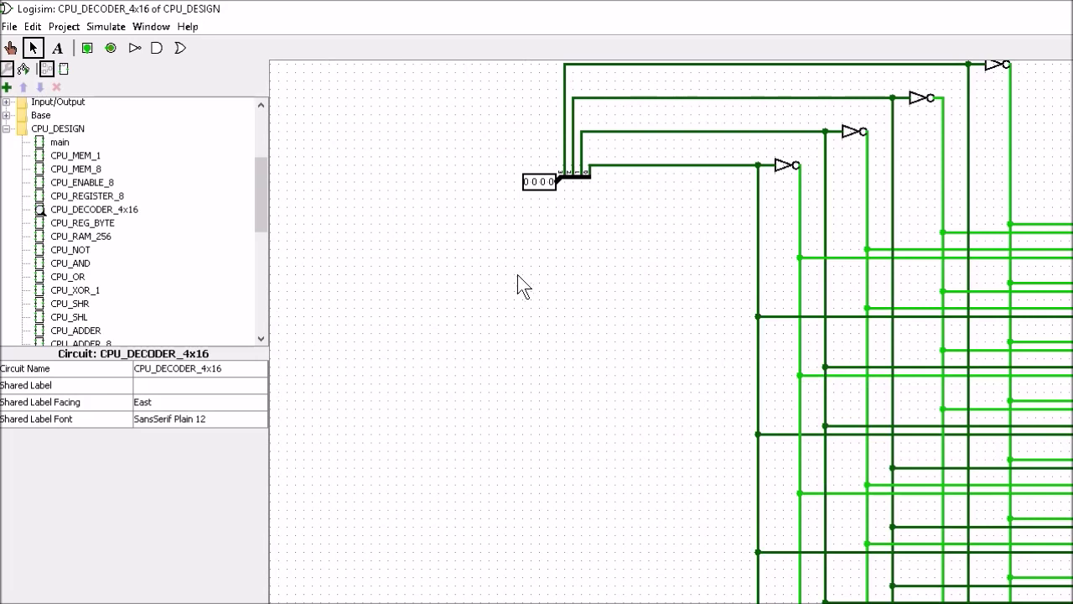
{"action": "left_click", "coordinate": [10, 48]}
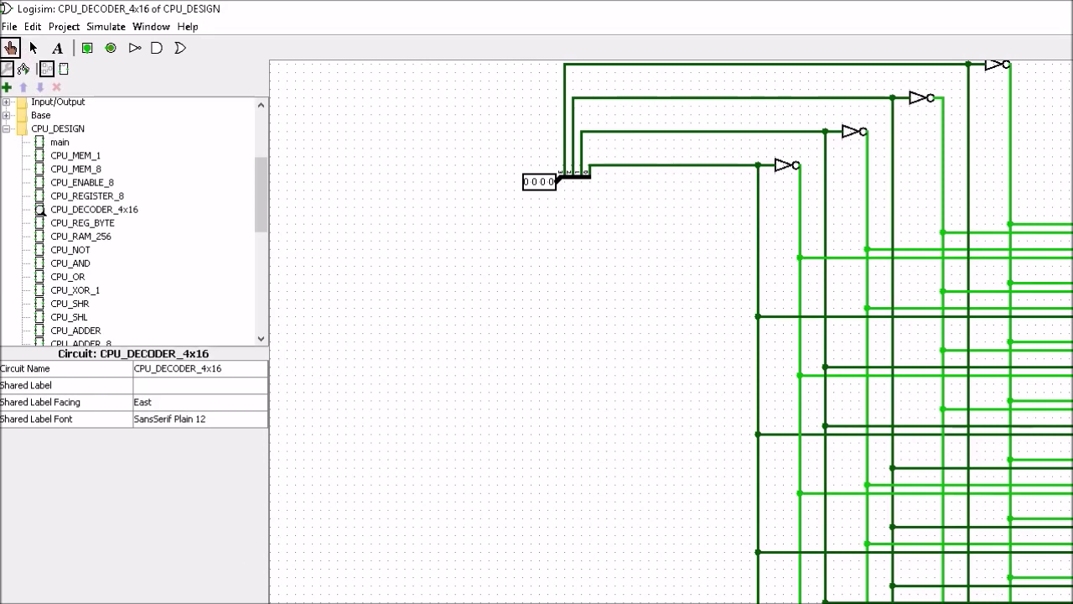
{"action": "scroll", "coordinate": [670, 335], "scroll_direction": "down", "scroll_amount": 1}
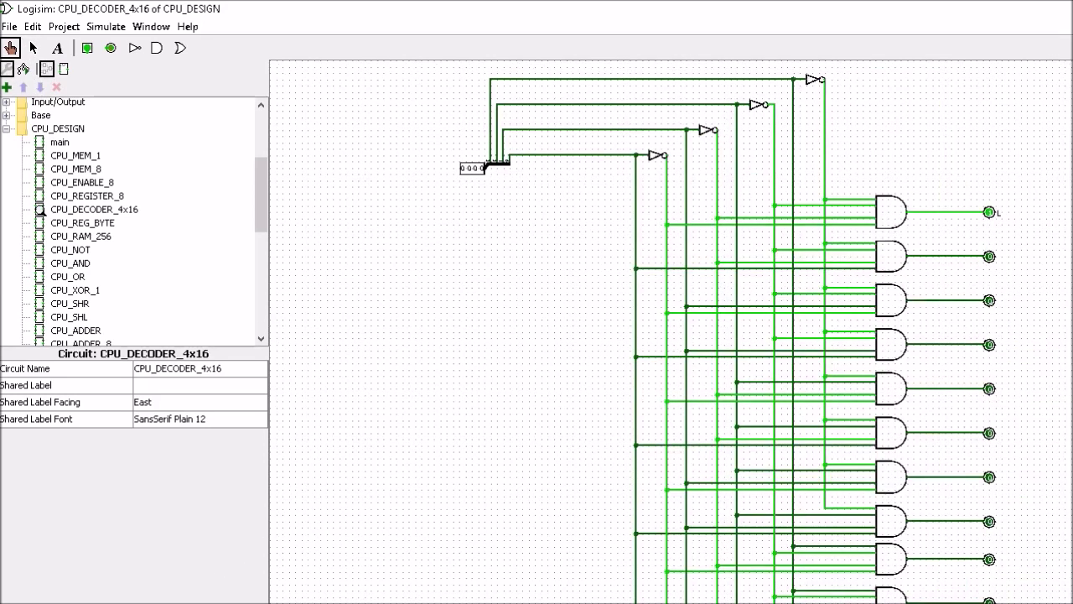
{"action": "scroll", "coordinate": [470, 567], "scroll_direction": "down", "scroll_amount": 1}
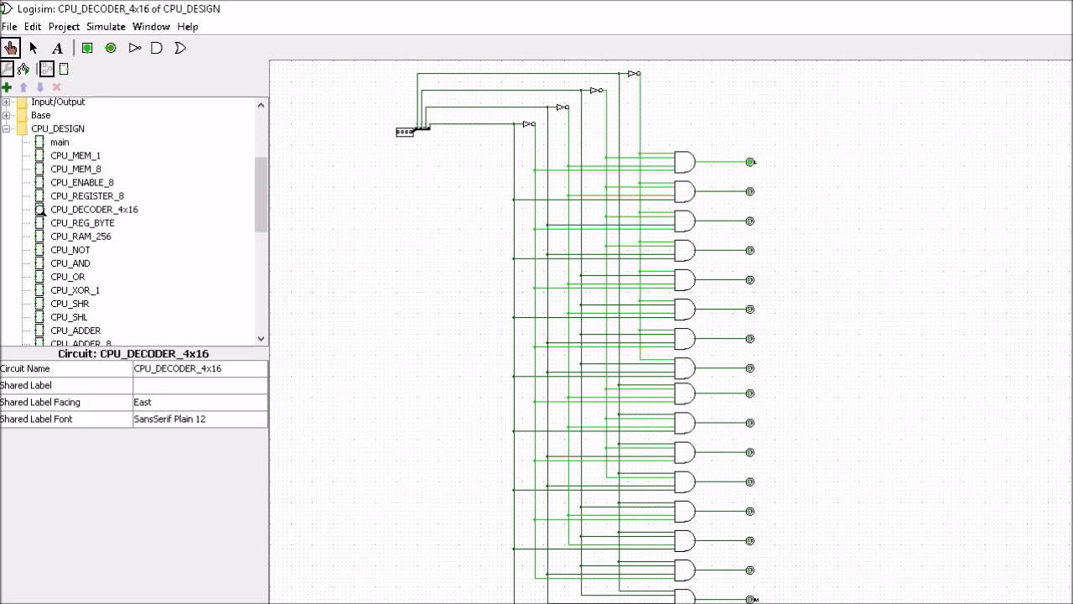
{"action": "scroll", "coordinate": [134, 218], "scroll_direction": "up", "scroll_amount": 1}
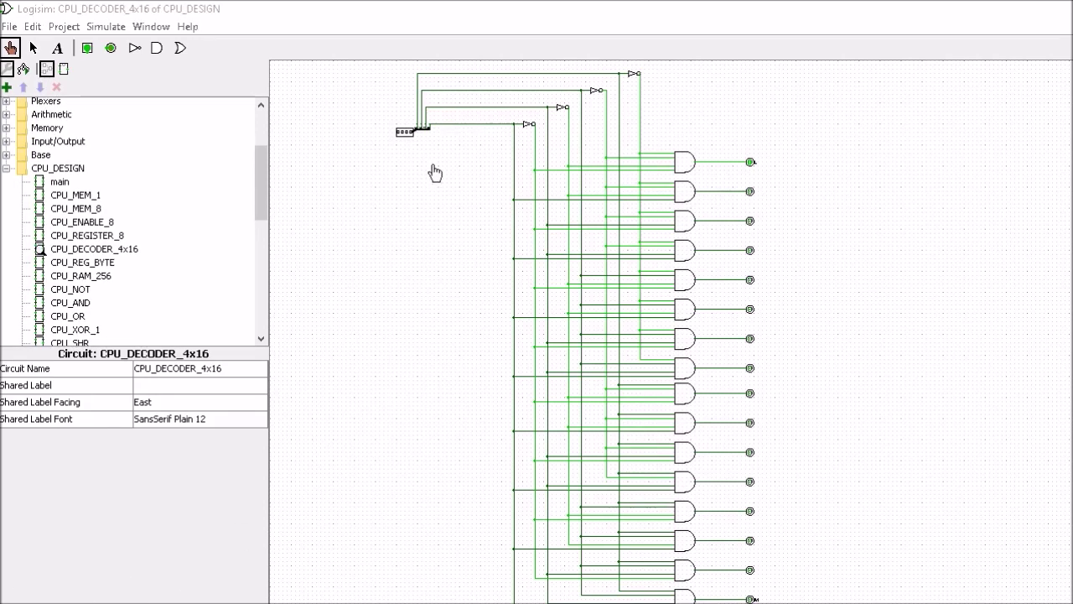
{"action": "left_click", "coordinate": [261, 179]}
{"action": "left_click_drag", "start_coordinate": [261, 179], "coordinate": [257, 231]}
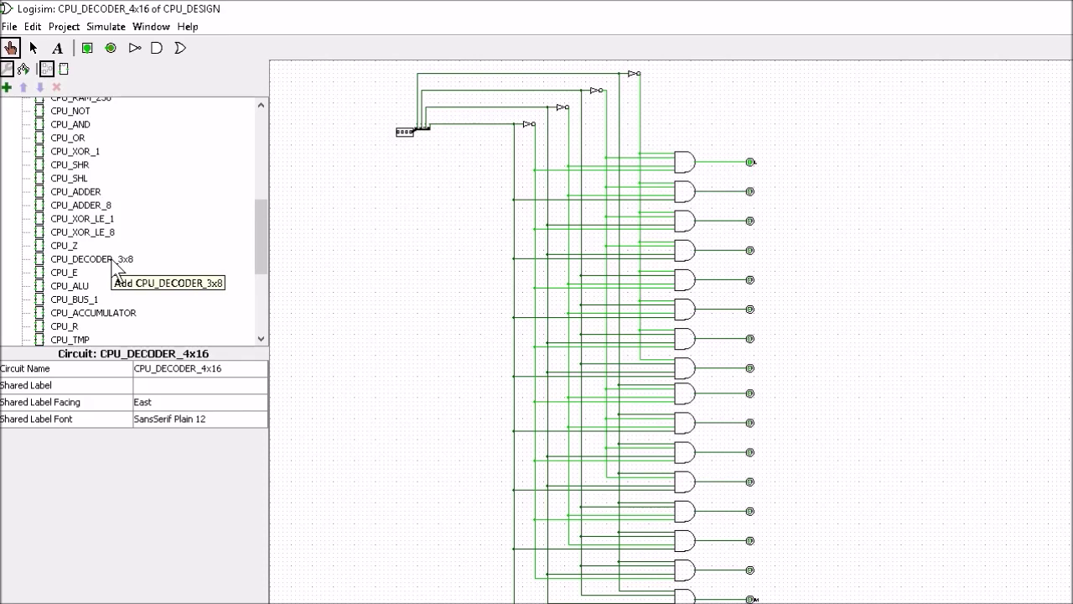
Open CPU_DECODER_3x8 and toggle inputs a and b through several combinations.
{"action": "double_click", "coordinate": [115, 262]}
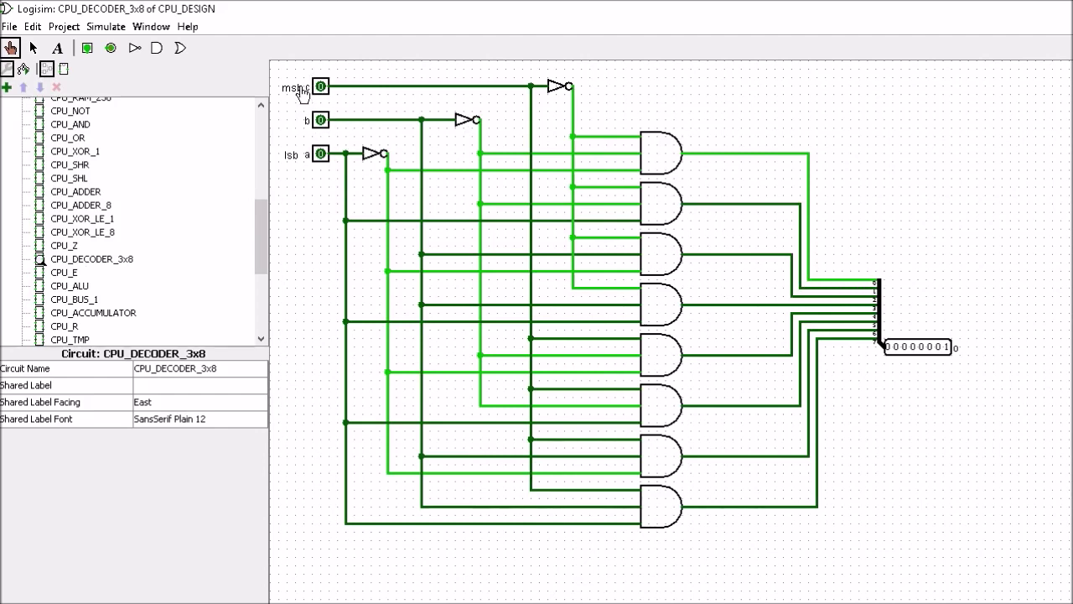
{"action": "left_click", "coordinate": [321, 156]}
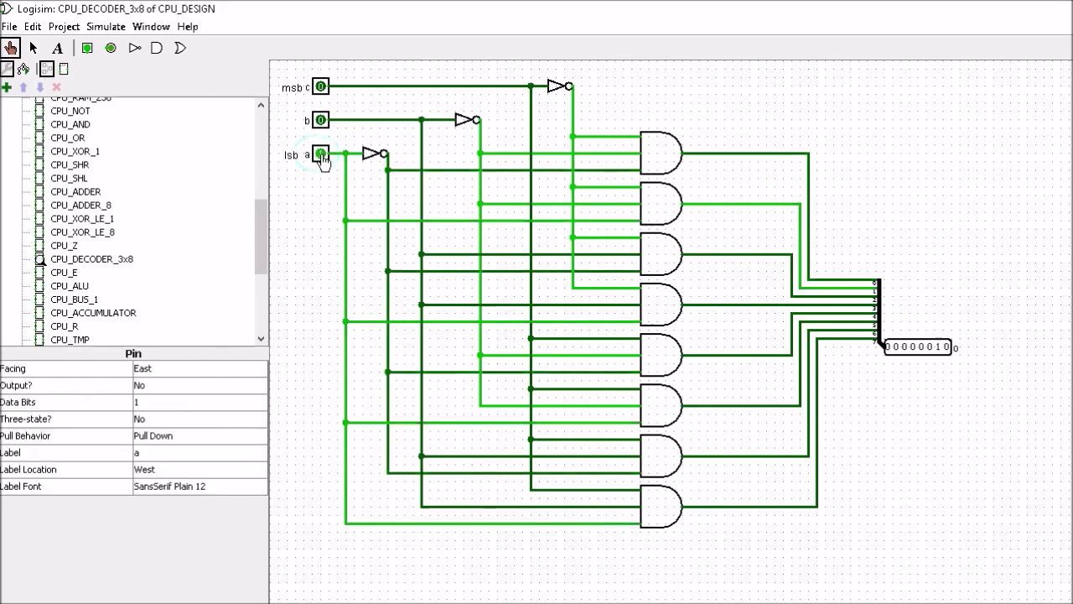
{"action": "left_click", "coordinate": [321, 154]}
{"action": "left_click", "coordinate": [321, 121]}
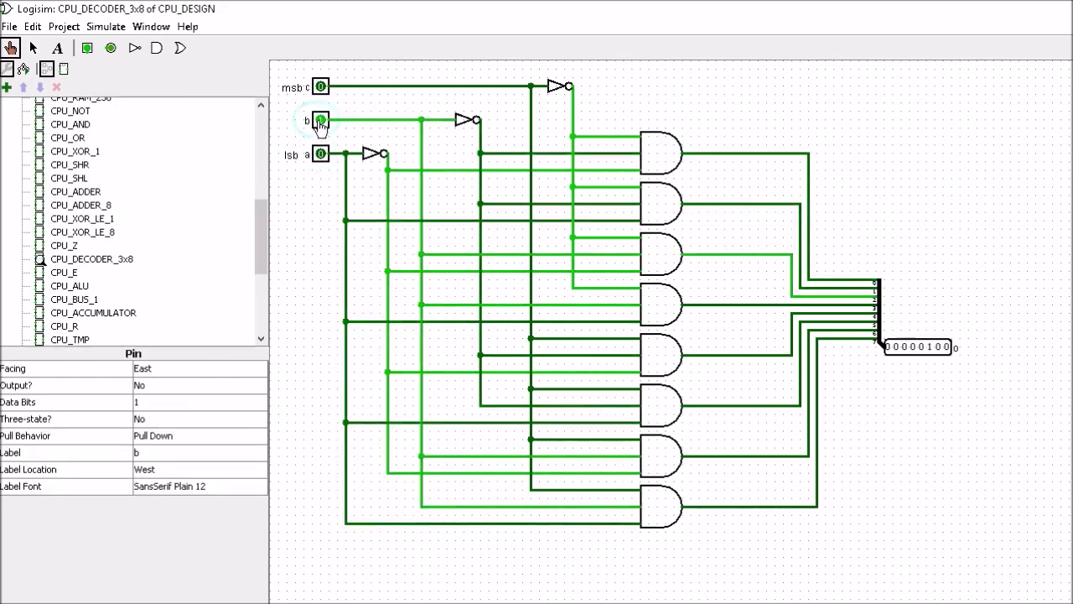
{"action": "left_click", "coordinate": [321, 120]}
{"action": "left_click", "coordinate": [321, 156]}
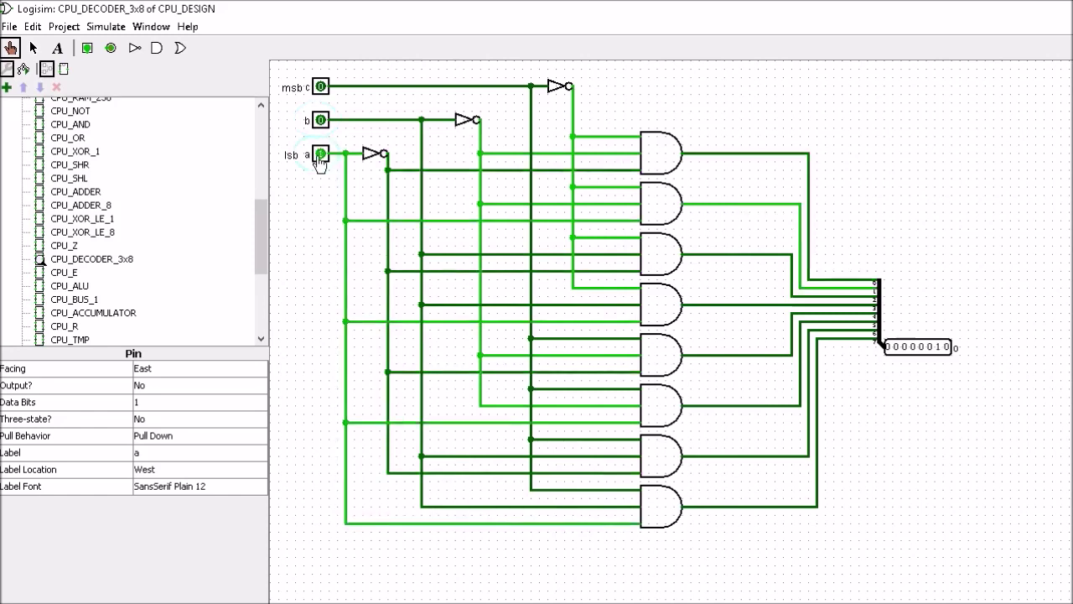
{"action": "left_click", "coordinate": [321, 121]}
{"action": "left_click", "coordinate": [321, 121]}
{"action": "left_click", "coordinate": [321, 155]}
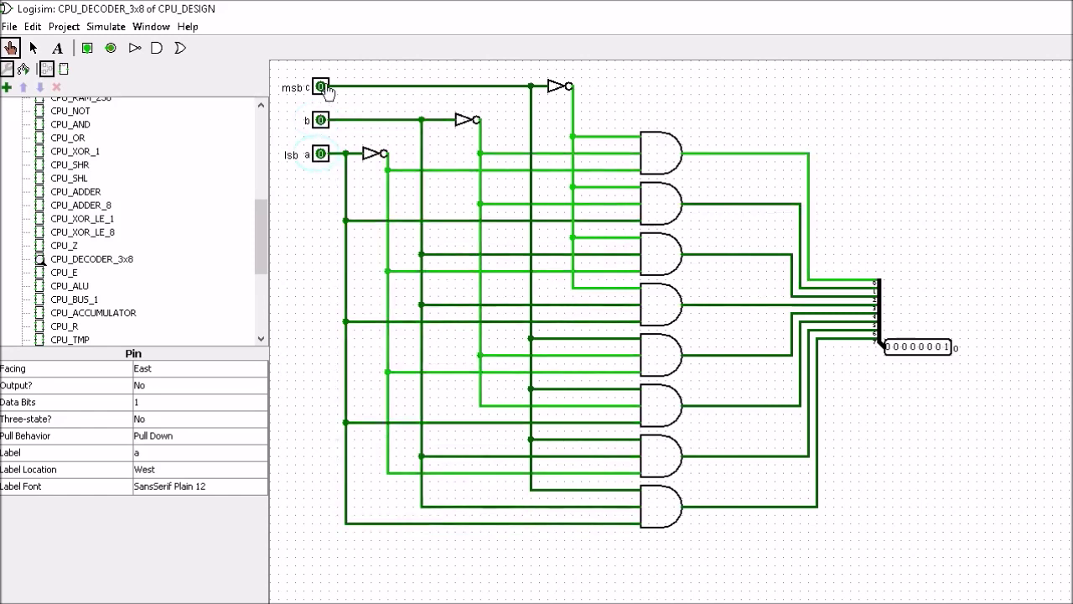
Turn on c, a and b so the eight-bit output reads 10000000.
{"action": "left_click", "coordinate": [321, 87]}
{"action": "left_click", "coordinate": [321, 88]}
{"action": "left_click", "coordinate": [321, 87]}
{"action": "left_click", "coordinate": [321, 155]}
{"action": "left_click", "coordinate": [321, 121]}
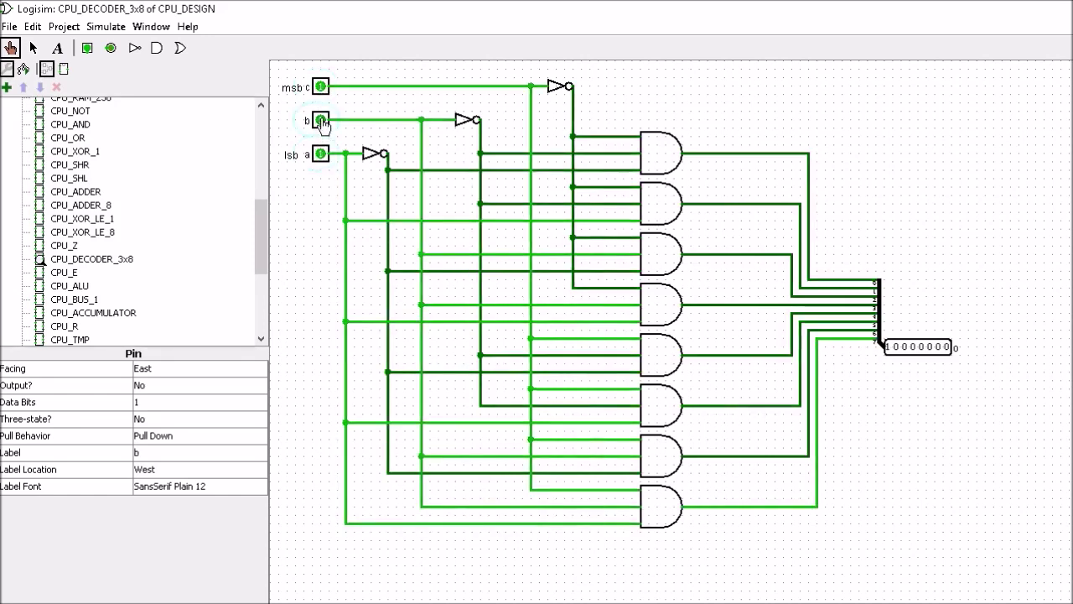